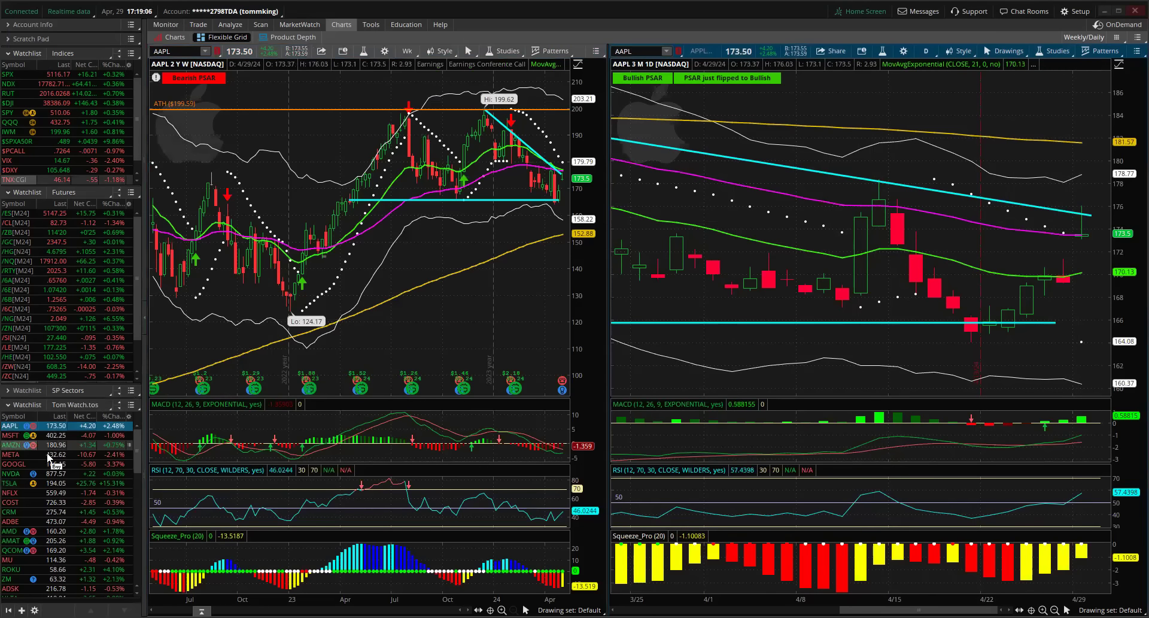
# Review the weekly and daily charts of MSFT, AMZN, TSLA and NFLX from the watchlist
pyautogui.click(87, 439)
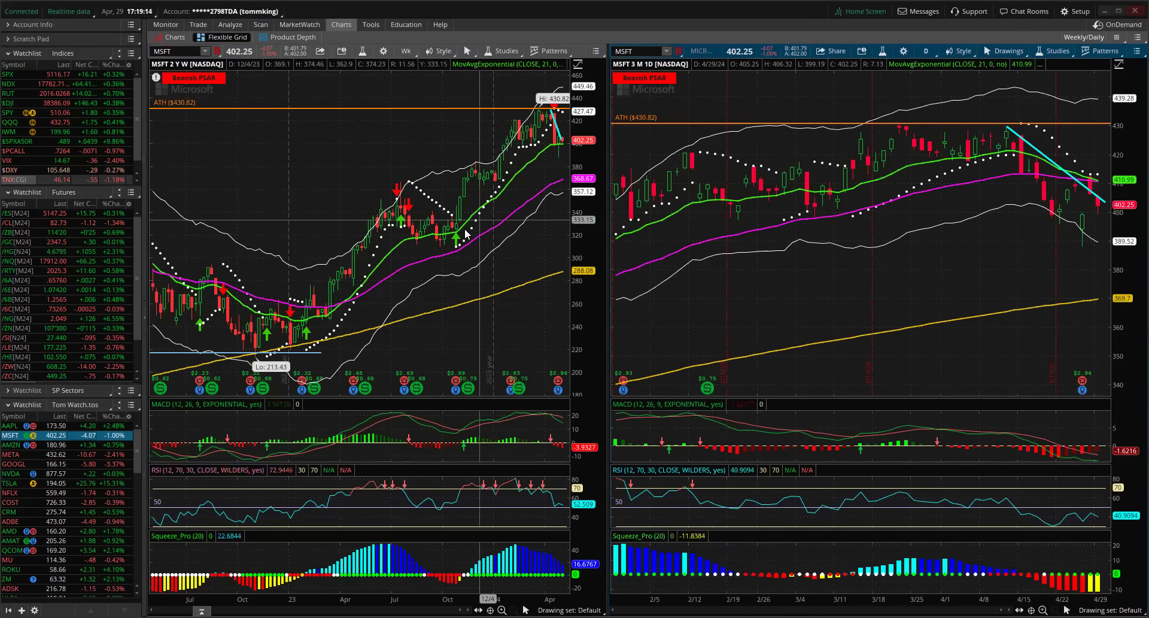
pyautogui.click(84, 445)
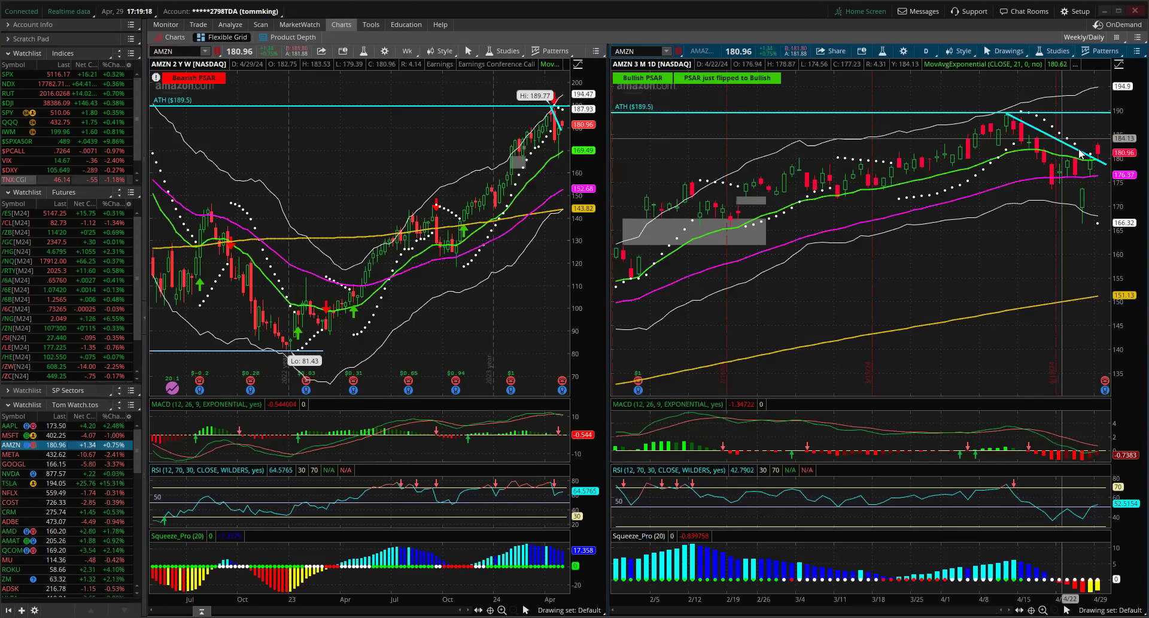
pyautogui.click(100, 481)
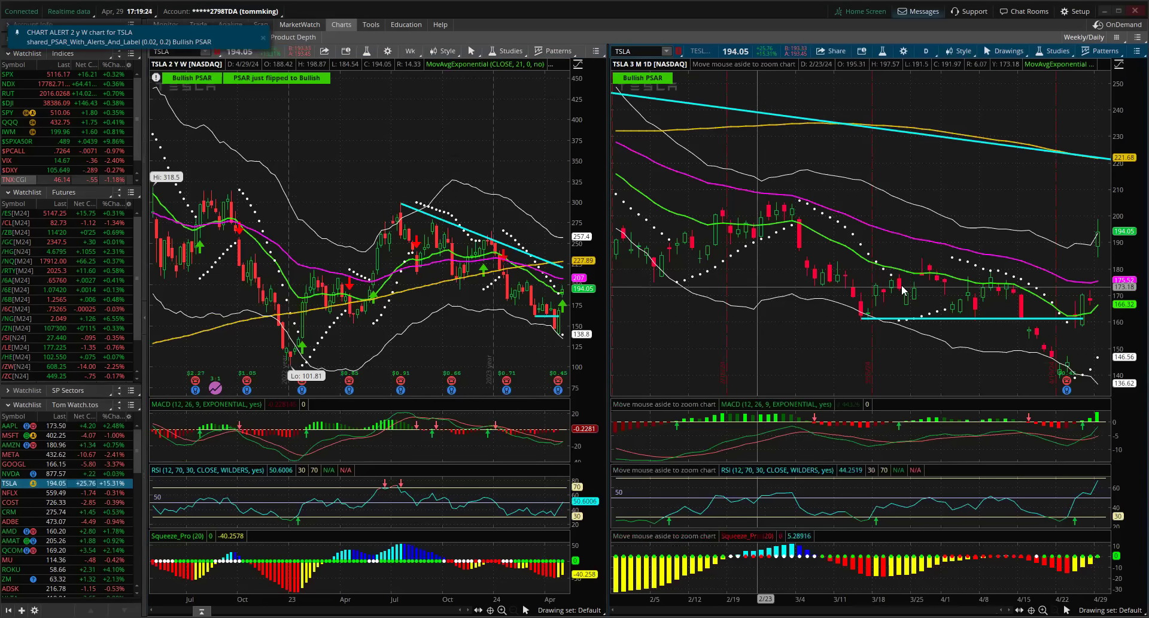
pyautogui.moveTo(752, 287); pyautogui.dragTo(1046, 287)
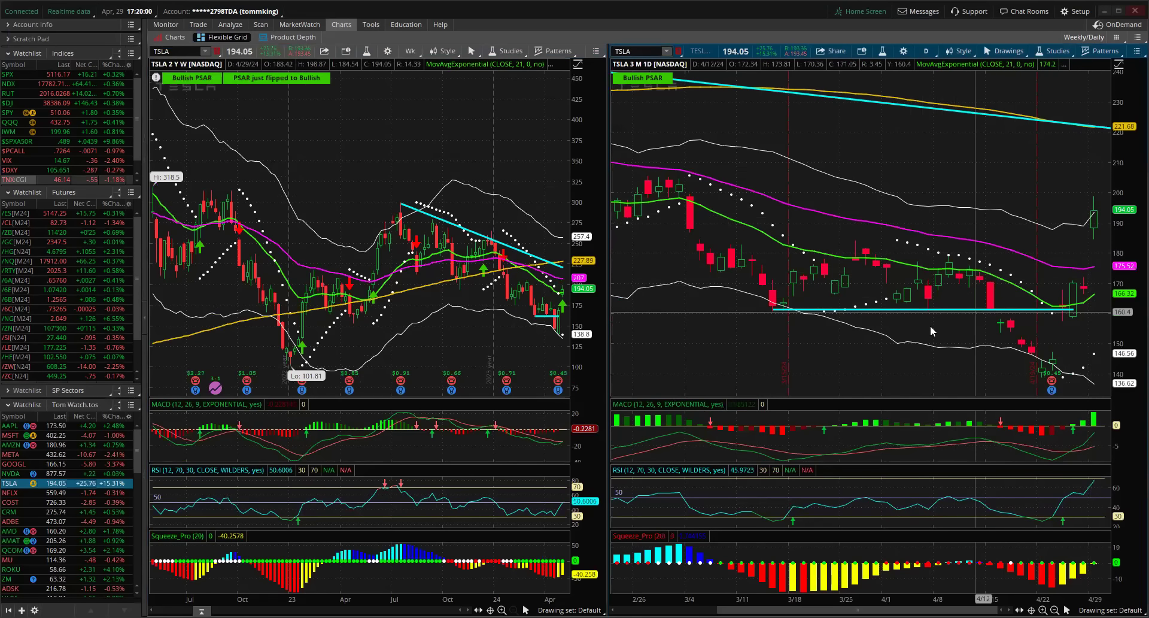
pyautogui.click(85, 492)
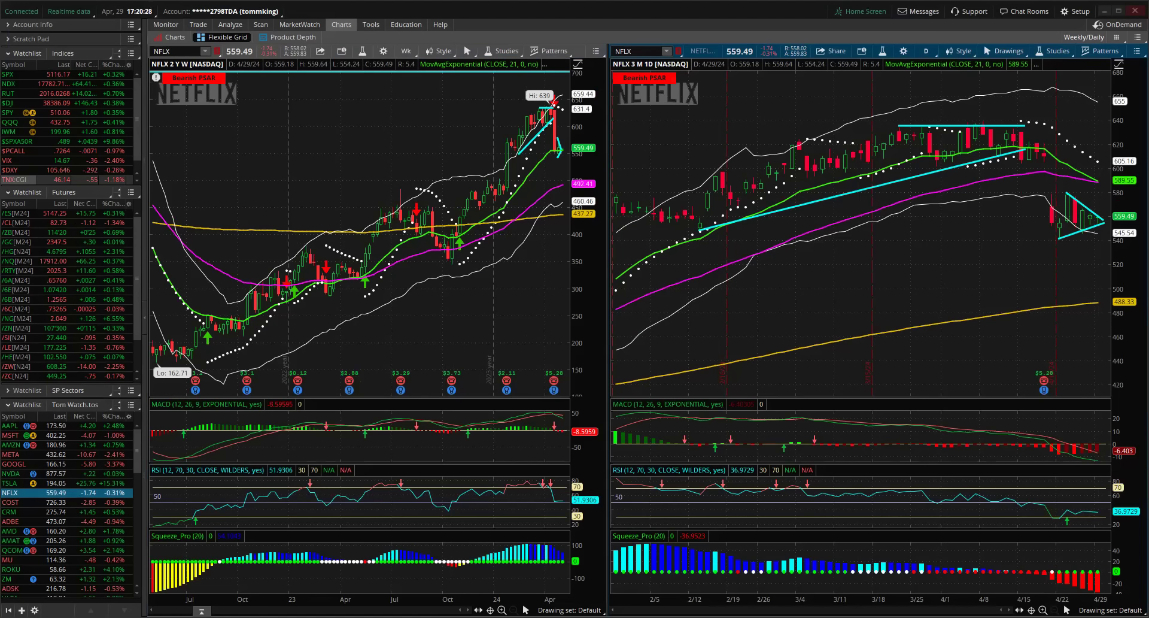
# Switch to the 2024 Trade Tracker in Google Sheets and examine the 04/29/24 Delta and the Delta % trend since 04/19/24
pyautogui.hotkey('alt', 'Tab')
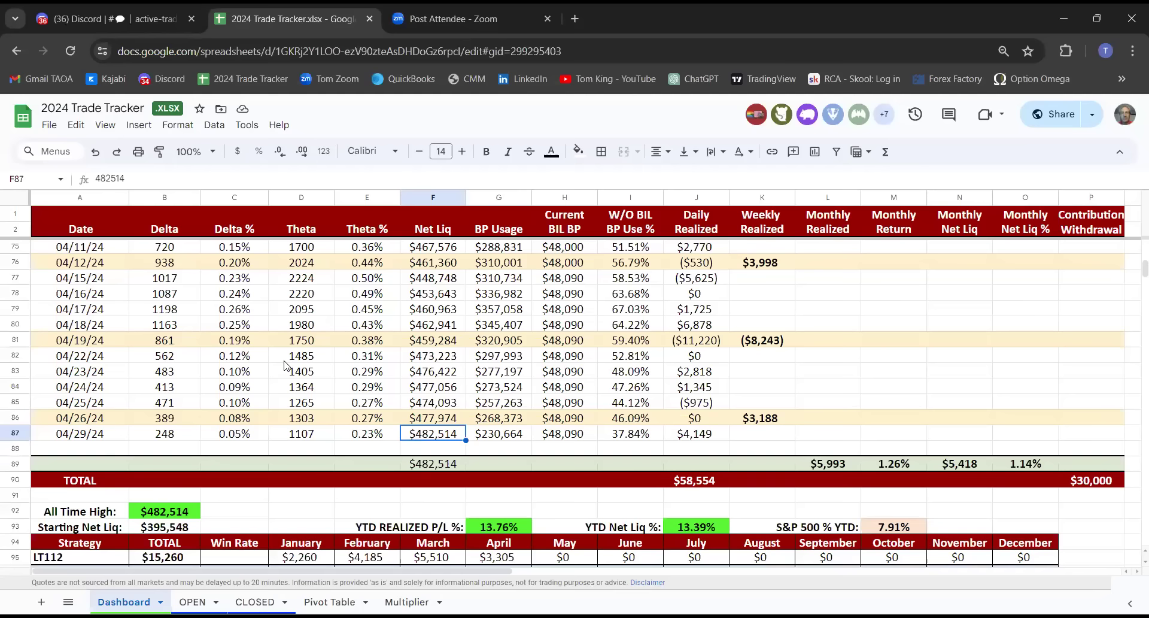
pyautogui.scroll(-2, 377, 359)
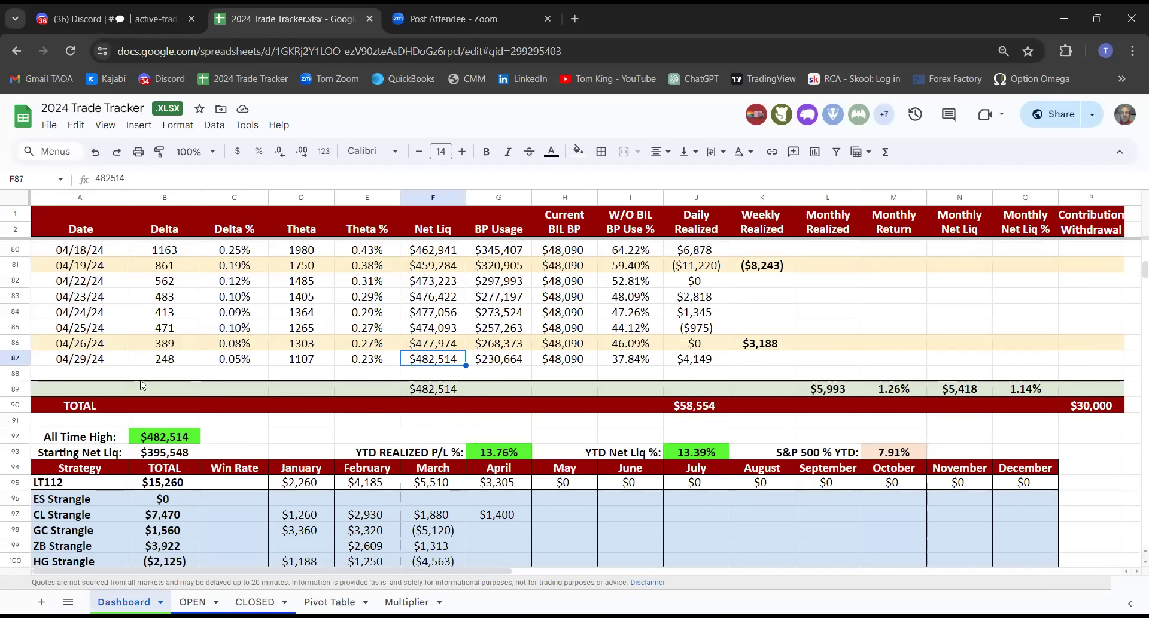
pyautogui.click(168, 364)
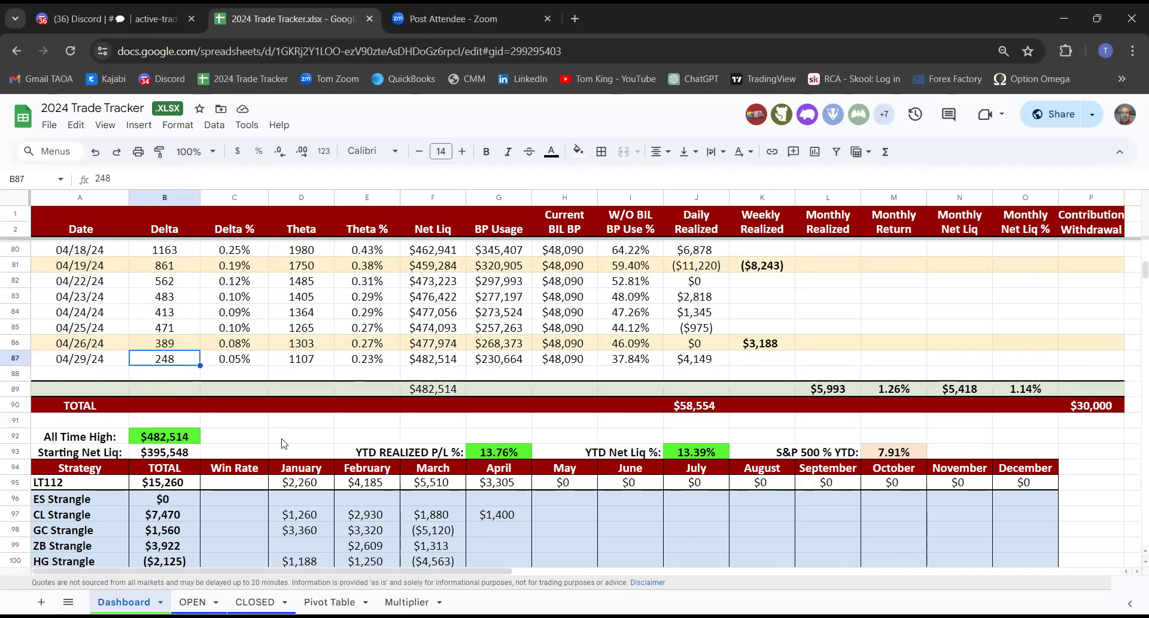
pyautogui.press('Right')
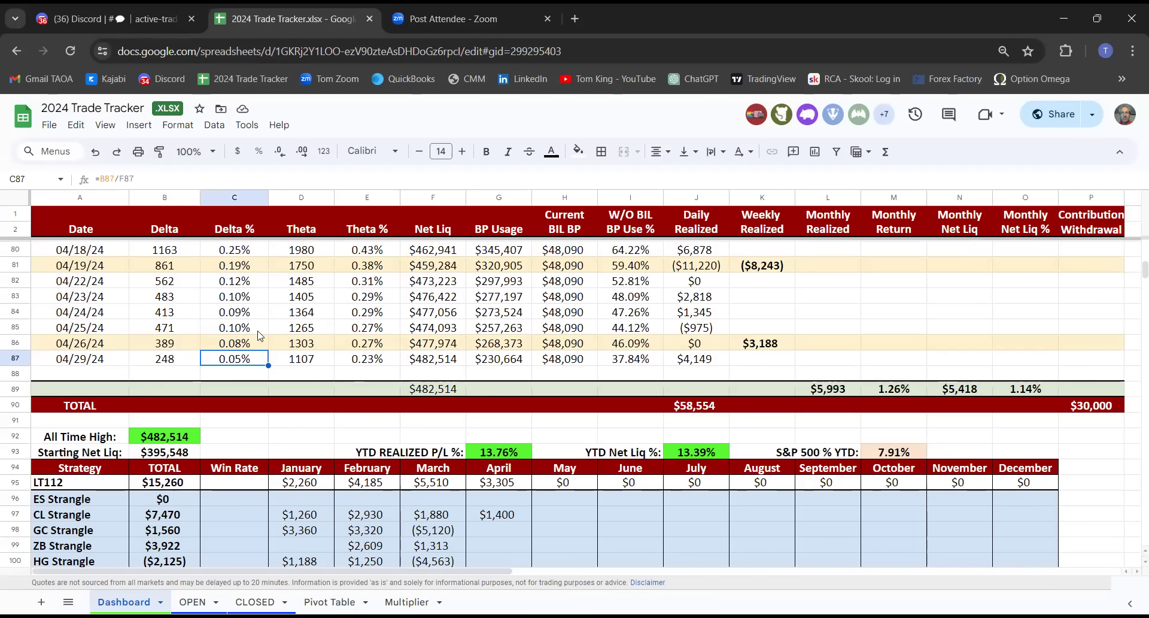
pyautogui.scroll(3, 242, 340)
pyautogui.moveTo(237, 354); pyautogui.dragTo(237, 505)
pyautogui.click(242, 444)
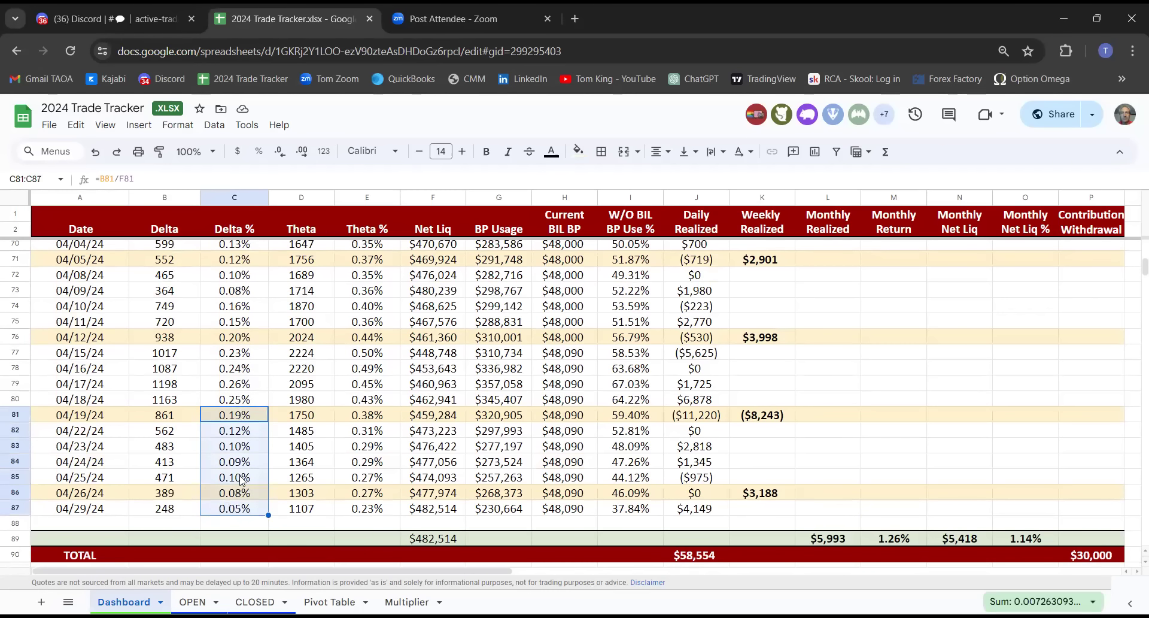
# Check the Theta and Theta % entries for 04/29/24 on the Dashboard sheet
pyautogui.scroll(-3, 242, 473)
pyautogui.click(311, 345)
pyautogui.click(240, 359)
pyautogui.click(301, 358)
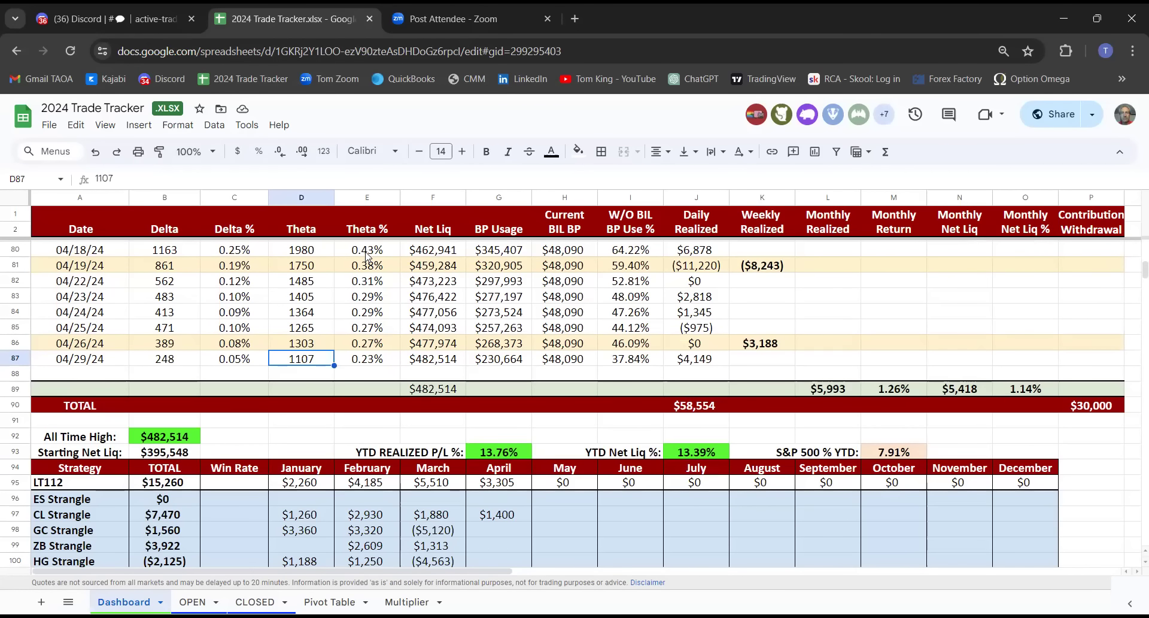
pyautogui.click(368, 362)
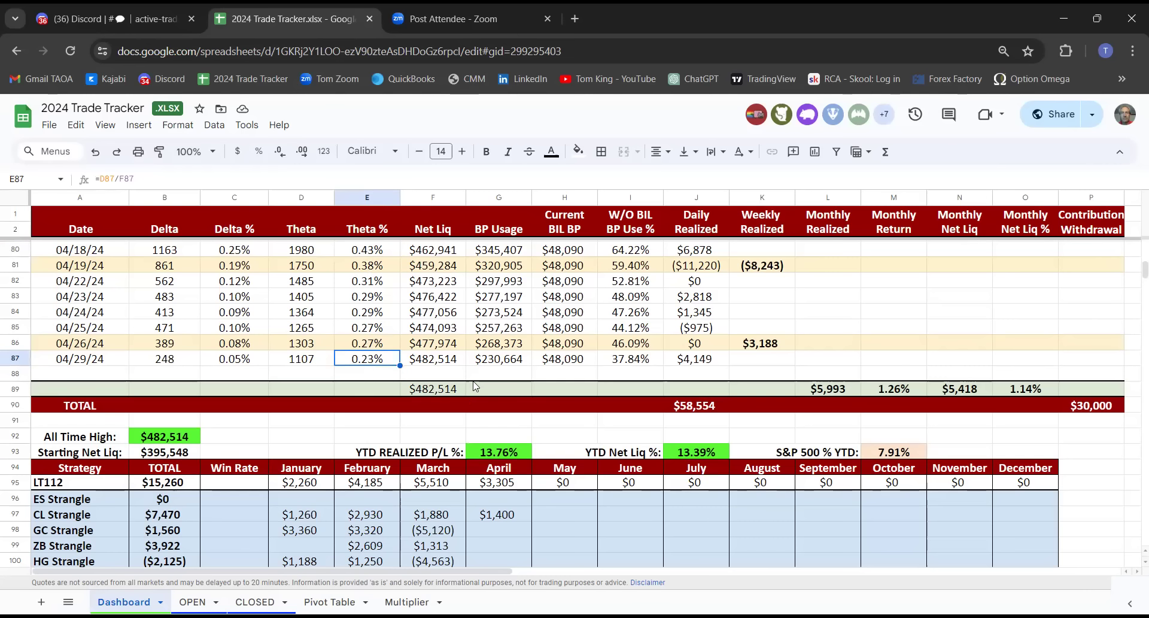
# Examine the 04/29/24 Net Liq, Daily Realized and W/O BIL BP Use % against the earlier April rows
pyautogui.click(449, 358)
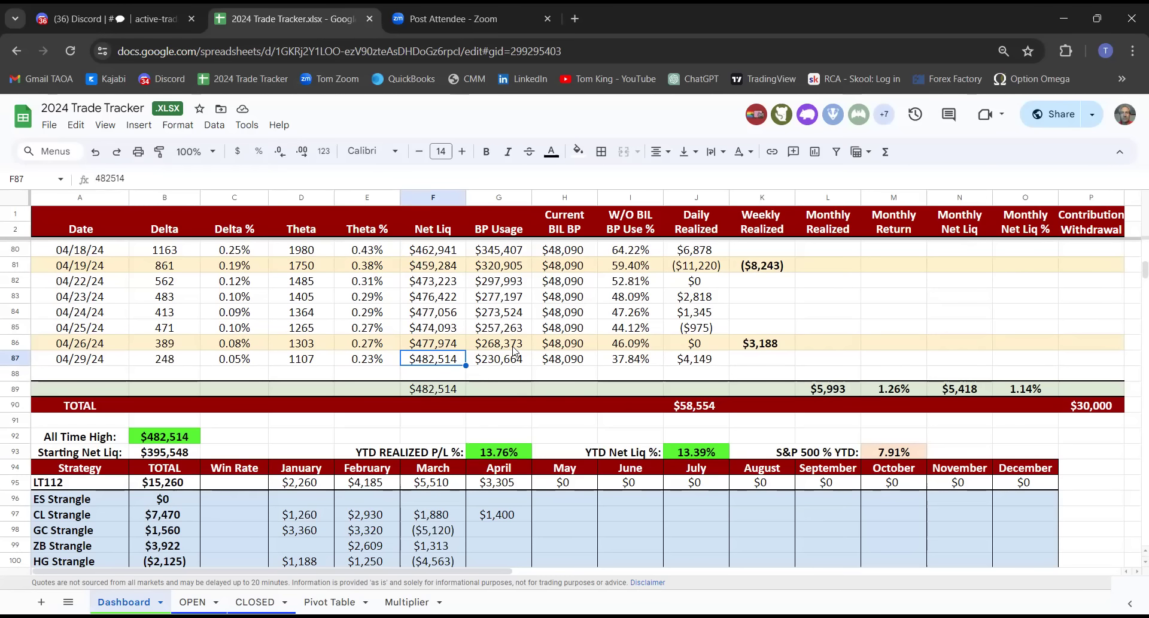
pyautogui.scroll(6, 513, 351)
pyautogui.scroll(-6, 427, 340)
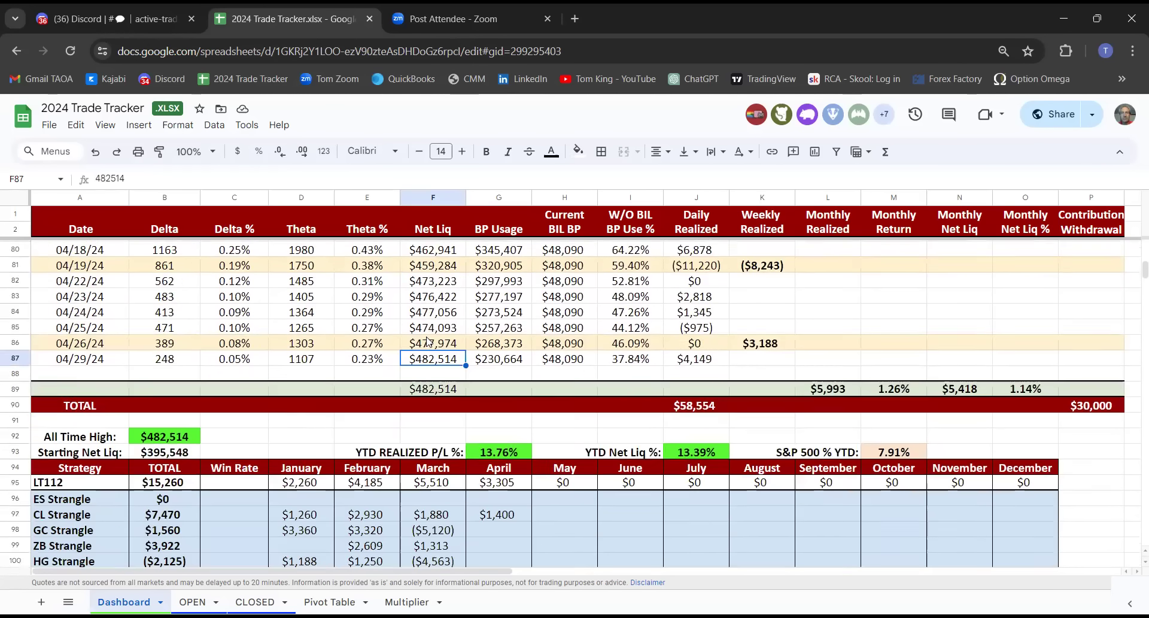
pyautogui.scroll(-2, 427, 340)
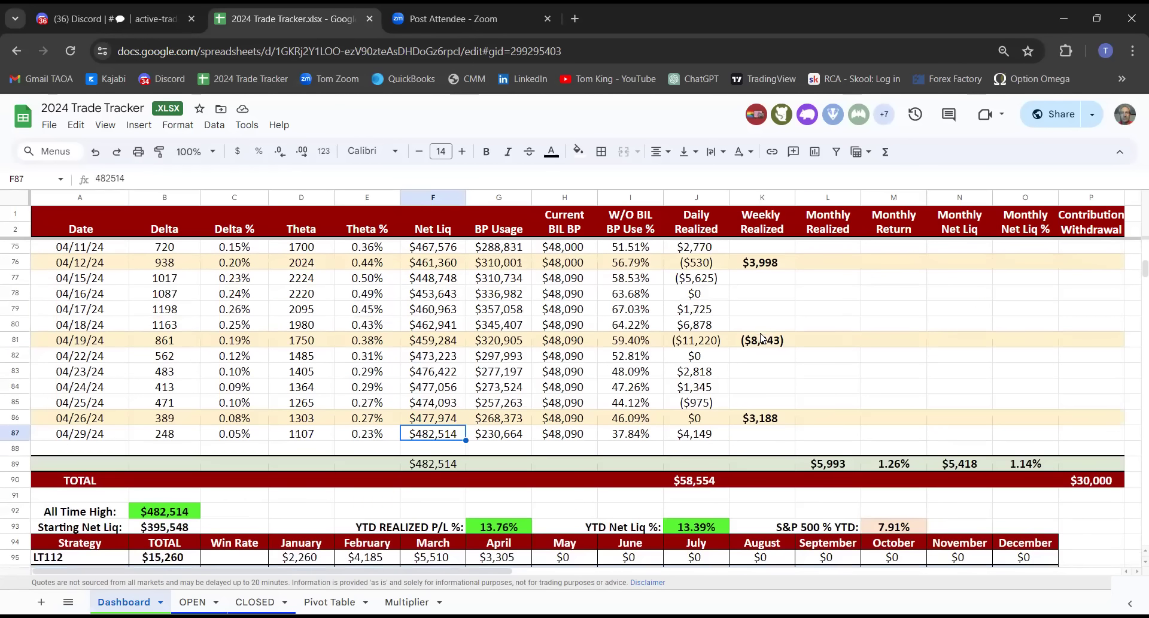
pyautogui.scroll(4, 763, 338)
pyautogui.click(694, 438)
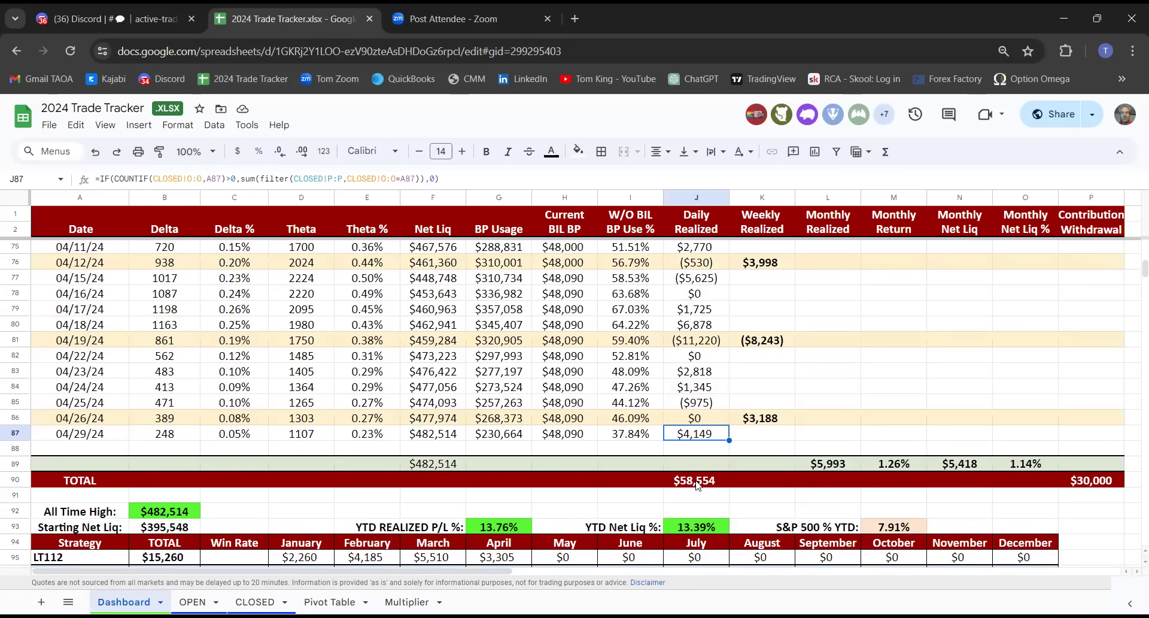
pyautogui.click(624, 438)
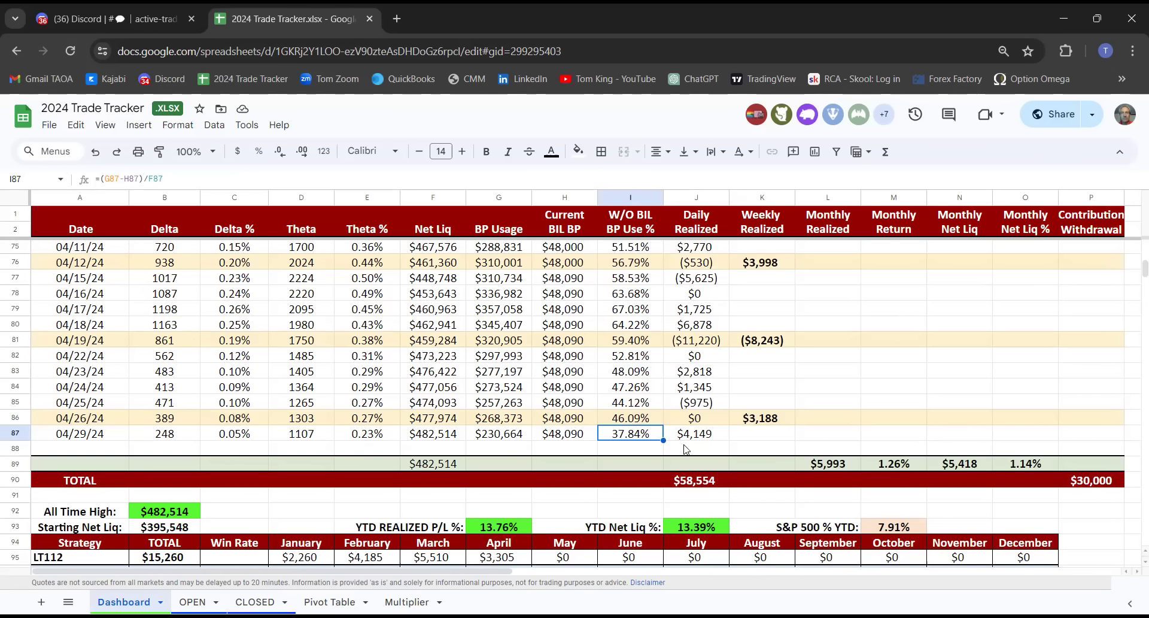
# Inspect April's Monthly Realized and Monthly Return figures in the month-end summary row
pyautogui.scroll(-3, 469, 439)
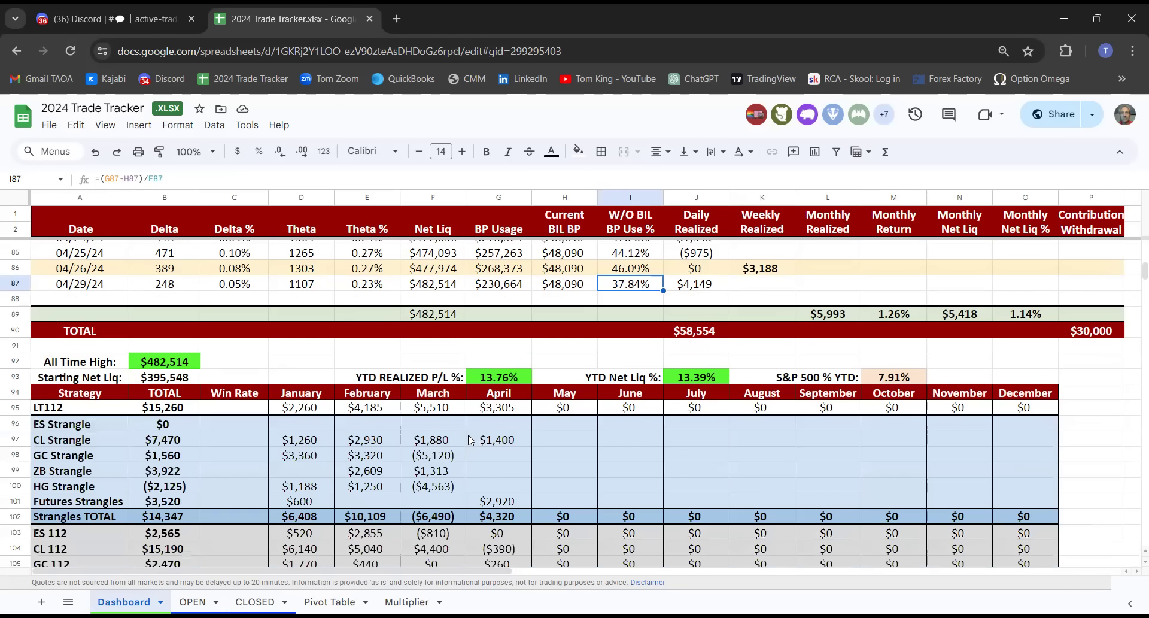
pyautogui.click(832, 317)
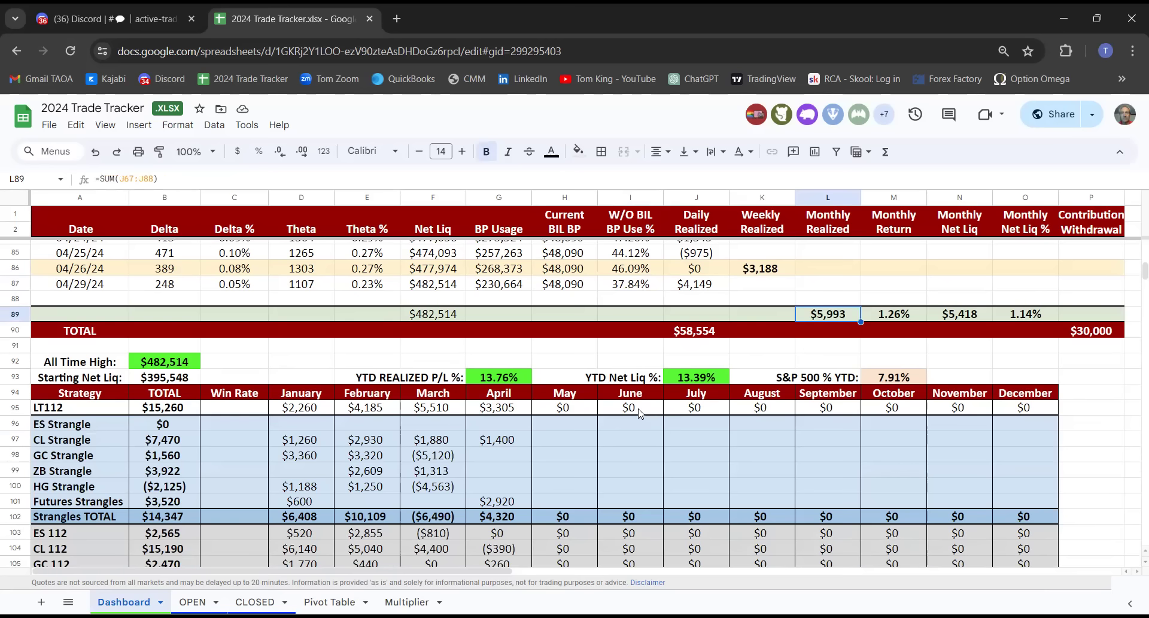
pyautogui.scroll(2, 639, 413)
pyautogui.press('Right')
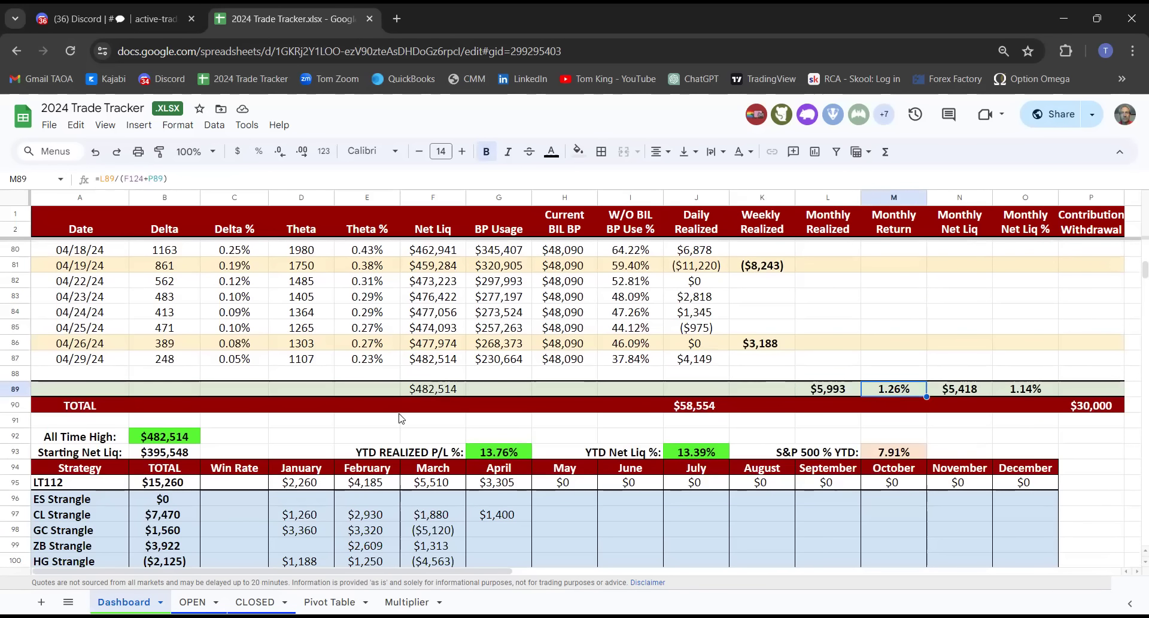
# Examine the YTD Realized P/L % and YTD Net Liq %, and look up the starting Net Liq for 12/31/23
pyautogui.click(524, 452)
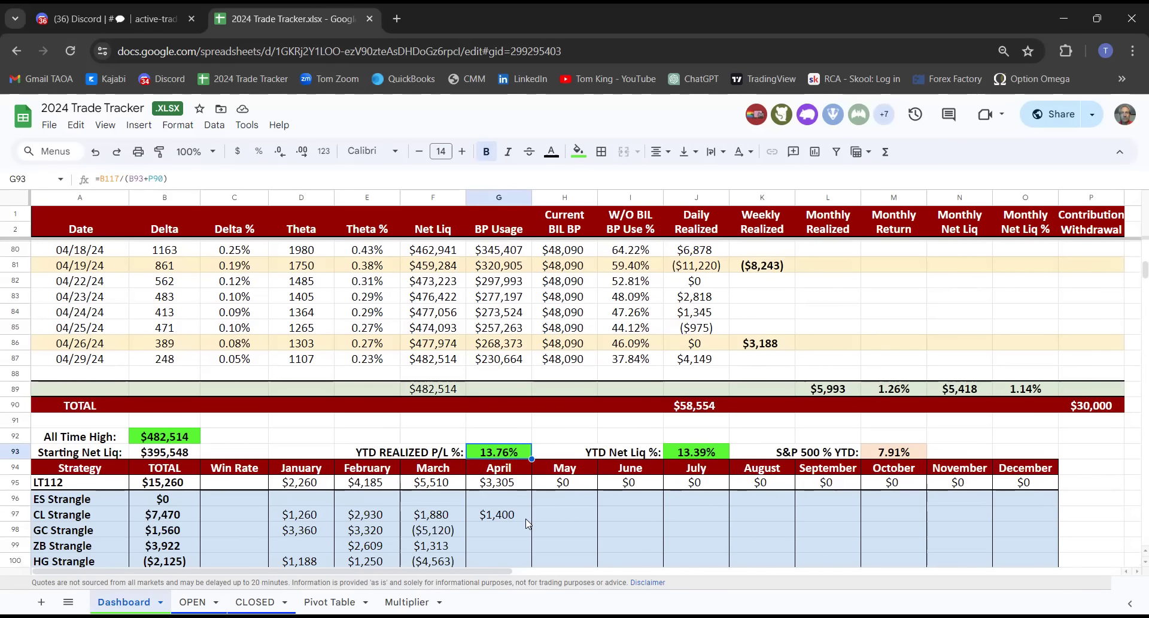
pyautogui.click(698, 452)
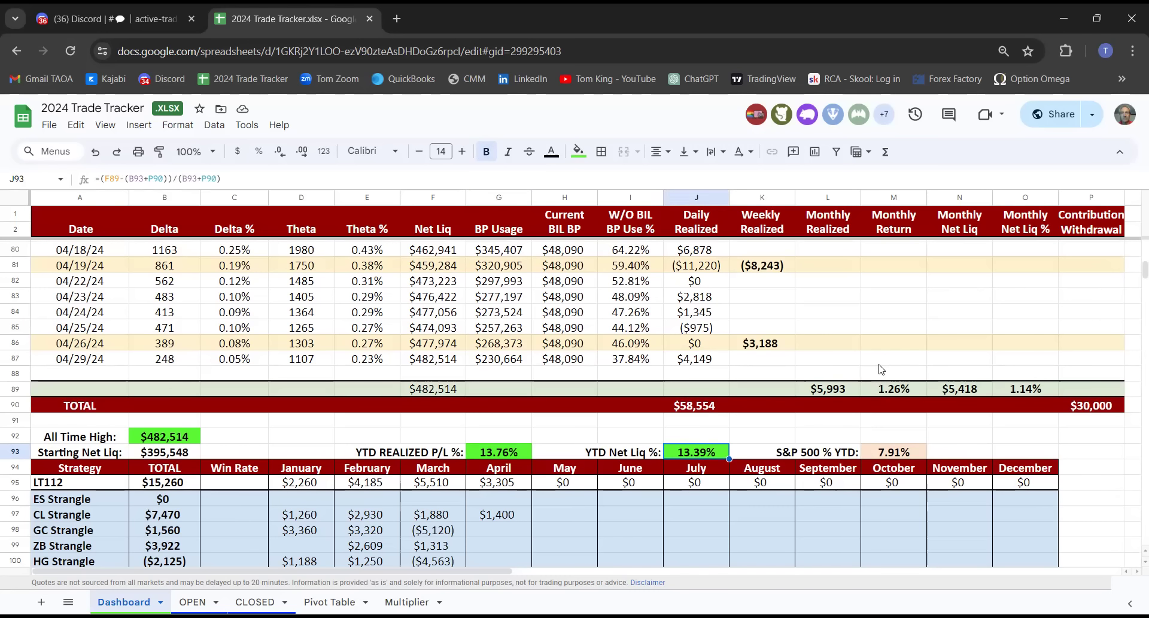
pyautogui.scroll(20, 436, 335)
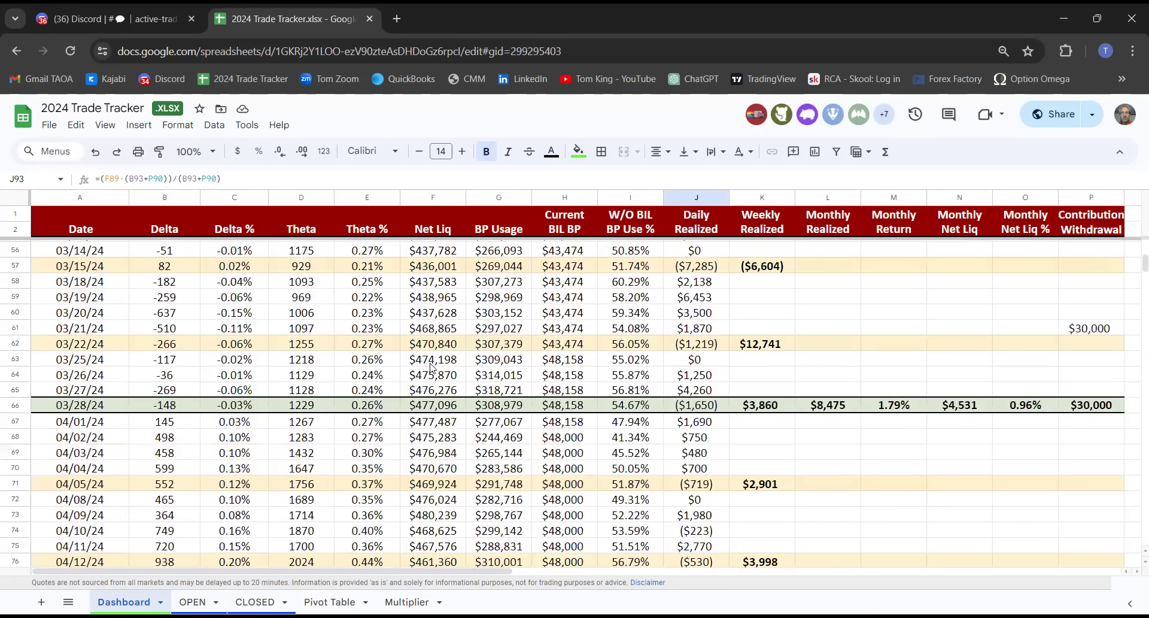
pyautogui.click(437, 248)
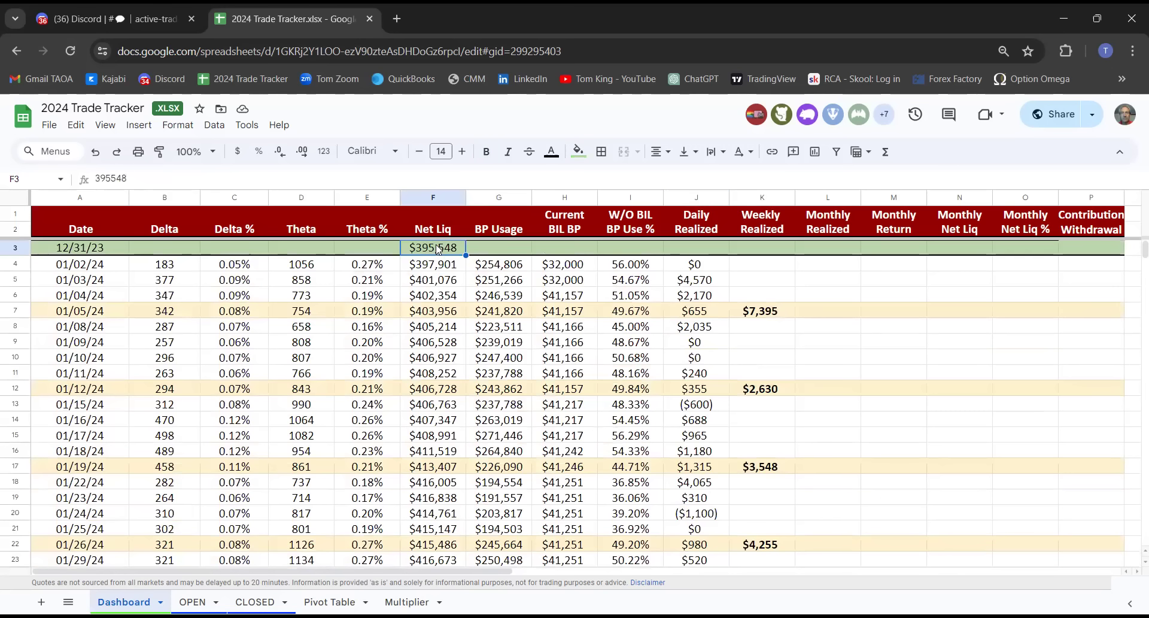
pyautogui.scroll(-15, 633, 339)
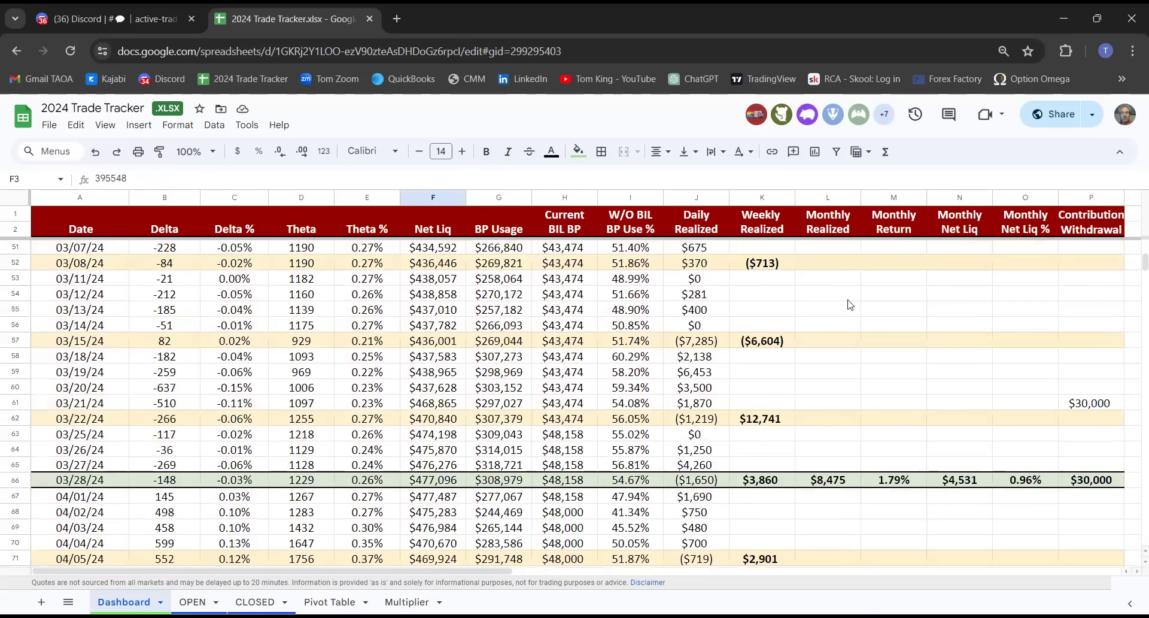
pyautogui.scroll(-10, 846, 302)
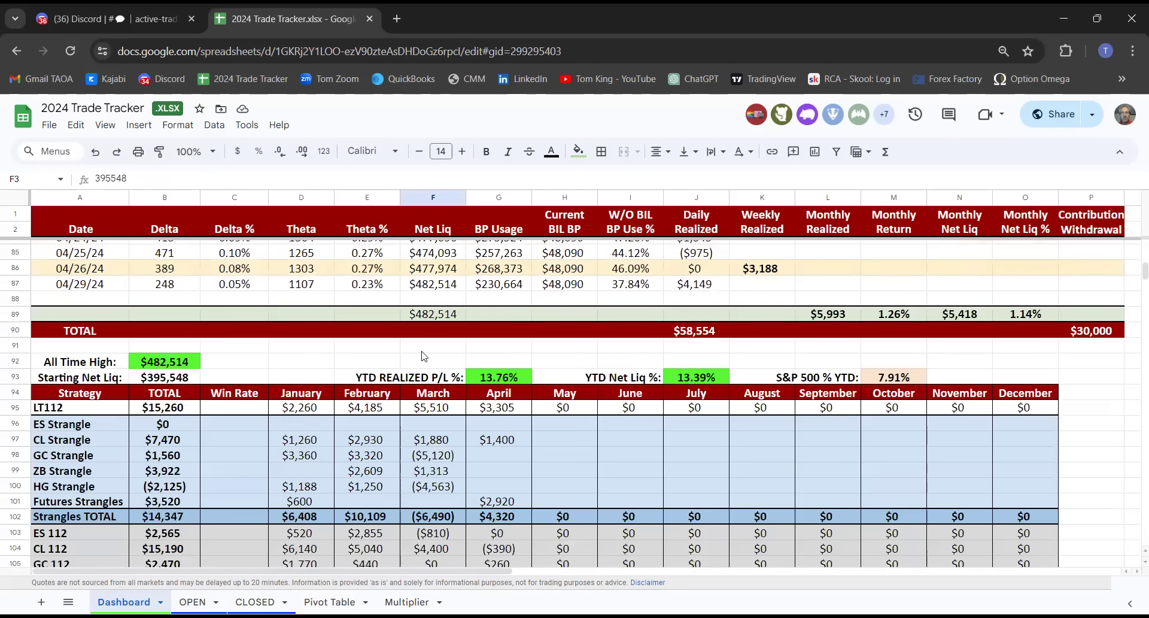
# Compare the YTD Realized P/L % with the S&P 500 % YTD in the Dashboard summary
pyautogui.scroll(2, 318, 362)
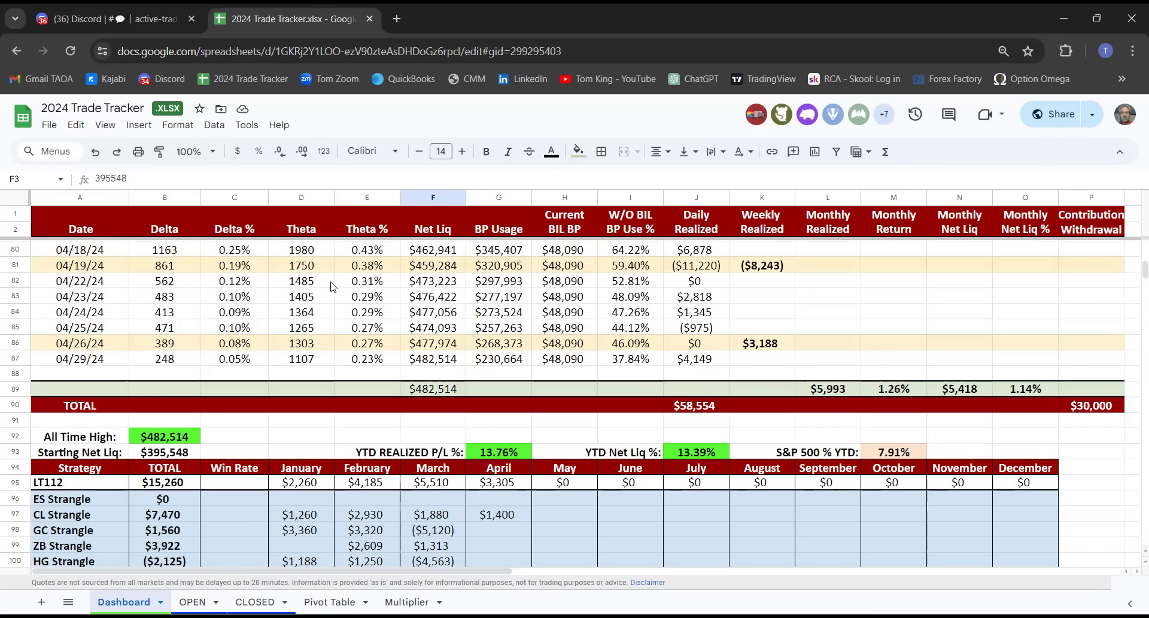
pyautogui.click(508, 453)
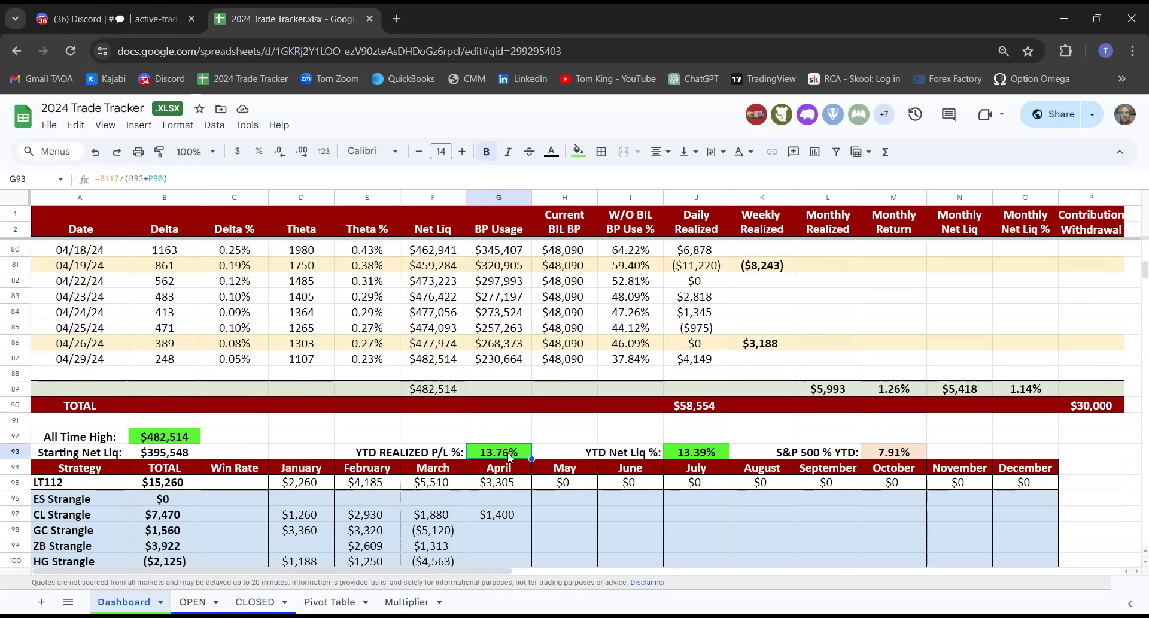
pyautogui.click(907, 456)
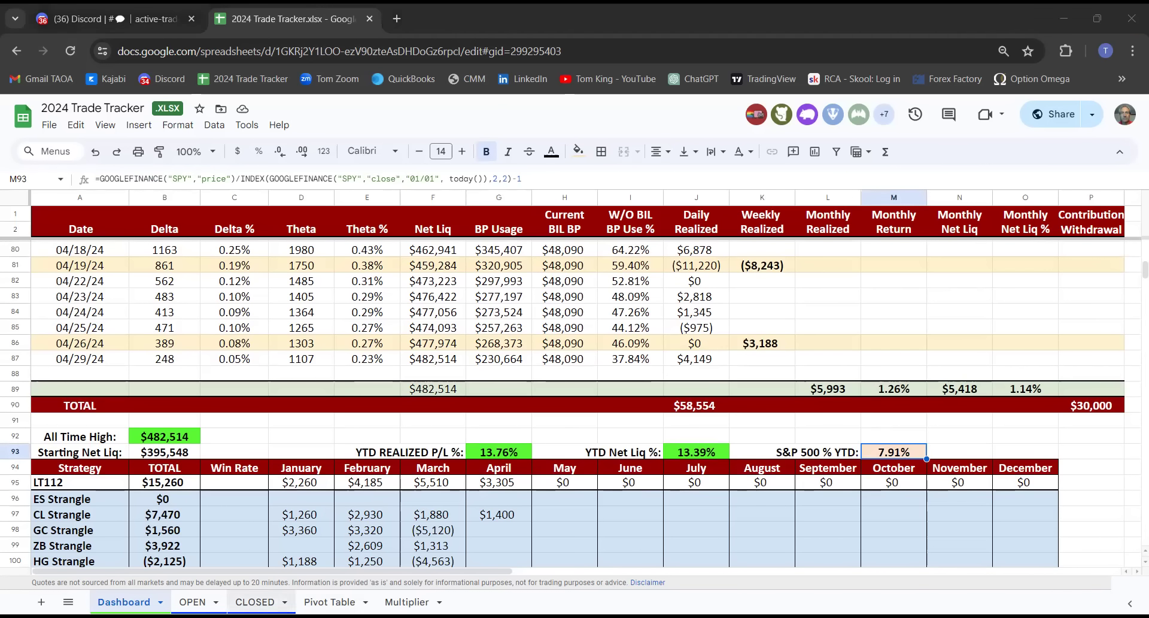
# Open the CLOSED sheet and check the P/L and premium captured on the /CL naked put closed 04/29/24
pyautogui.click(254, 601)
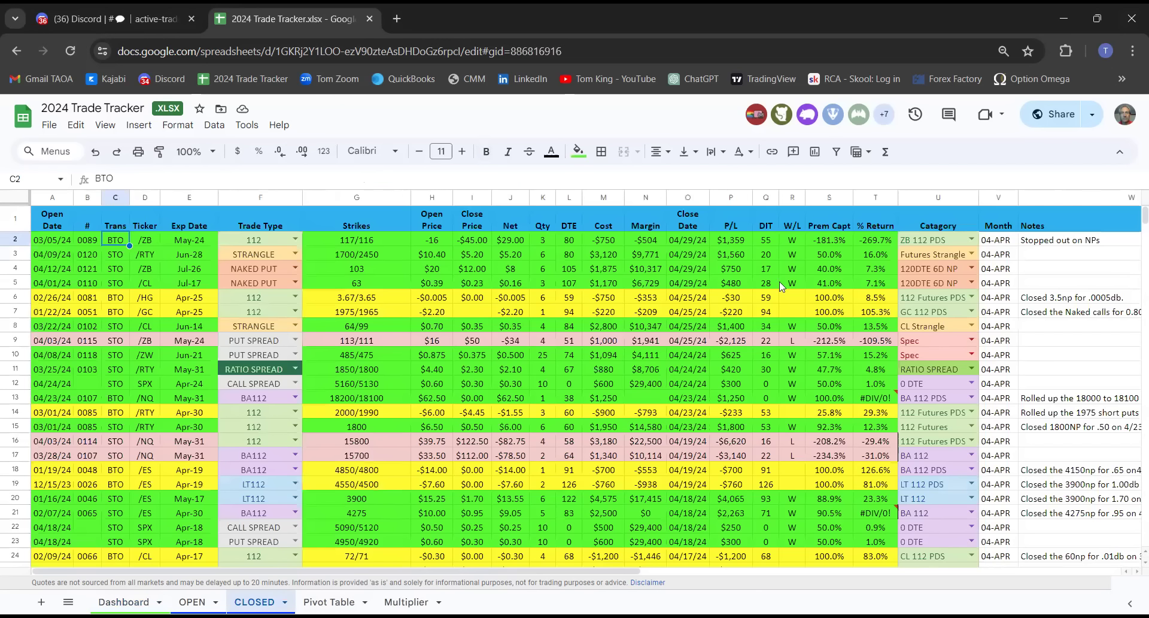
pyautogui.click(734, 283)
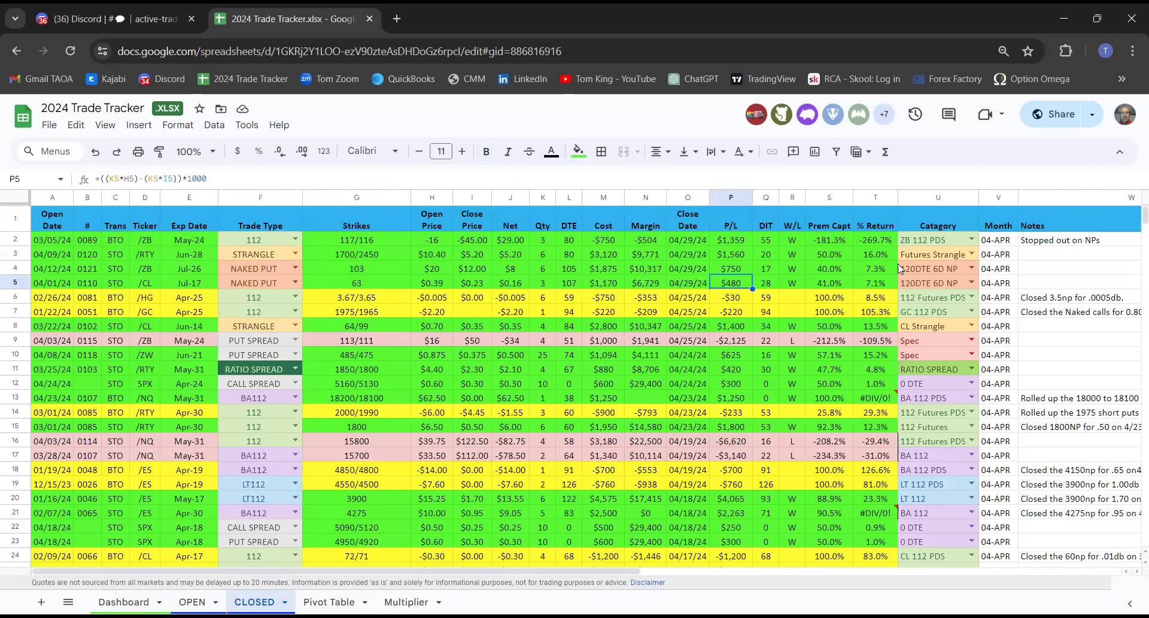
pyautogui.click(849, 281)
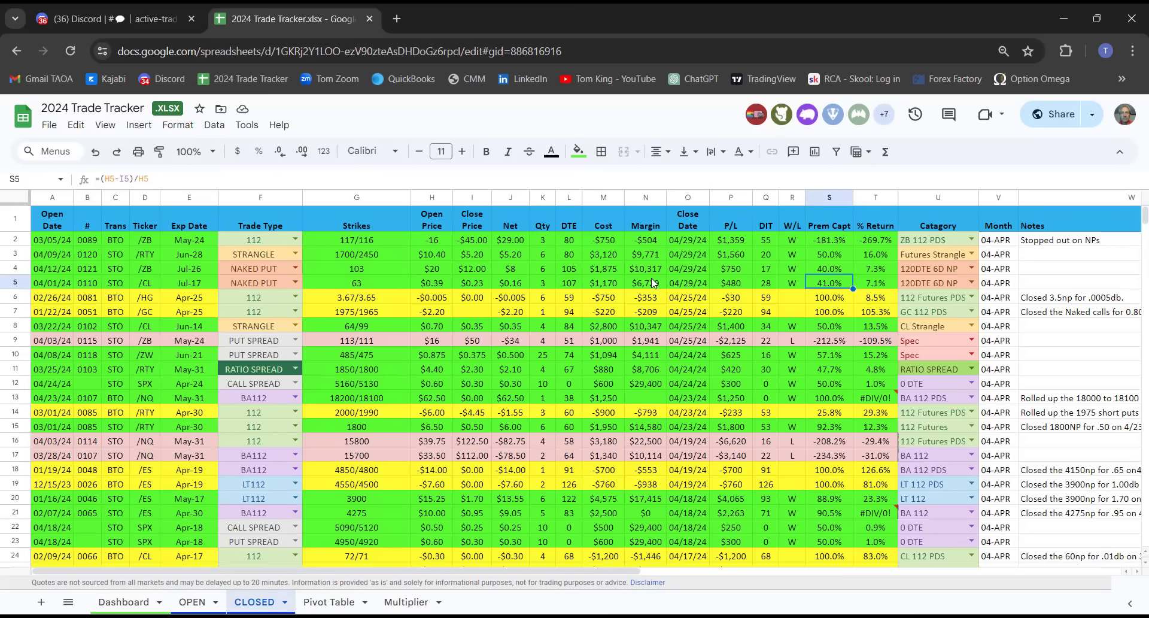
# Check the /ZB naked put's open price, result and premium captured, and select the P/L of both 04/29/24 naked puts to sum them
pyautogui.click(441, 270)
pyautogui.click(800, 268)
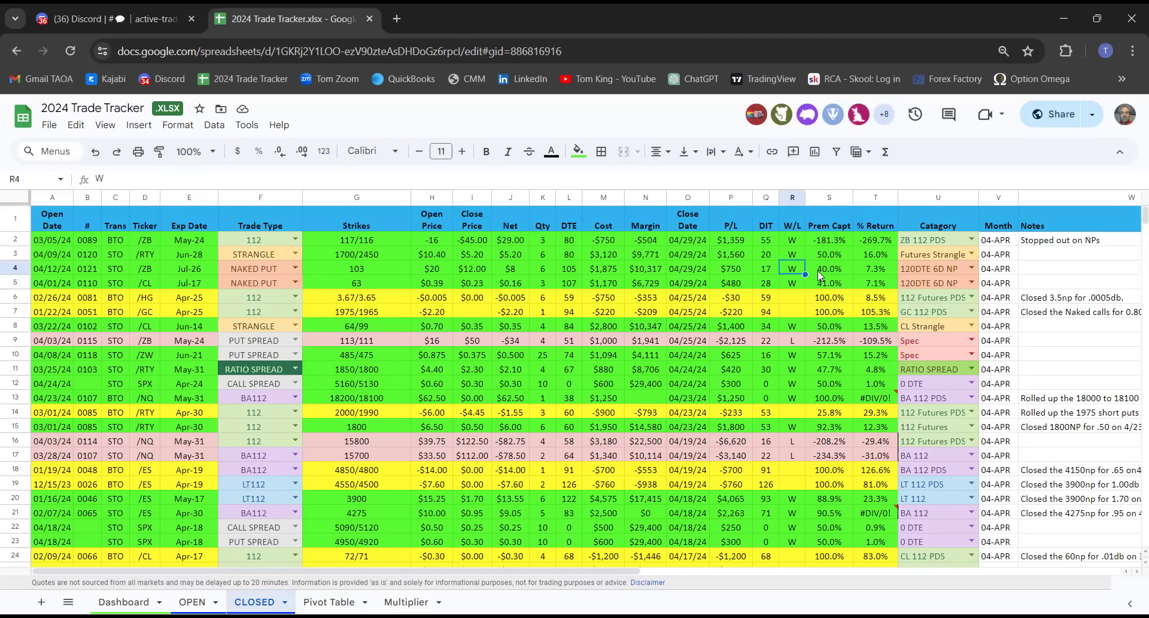
pyautogui.click(838, 270)
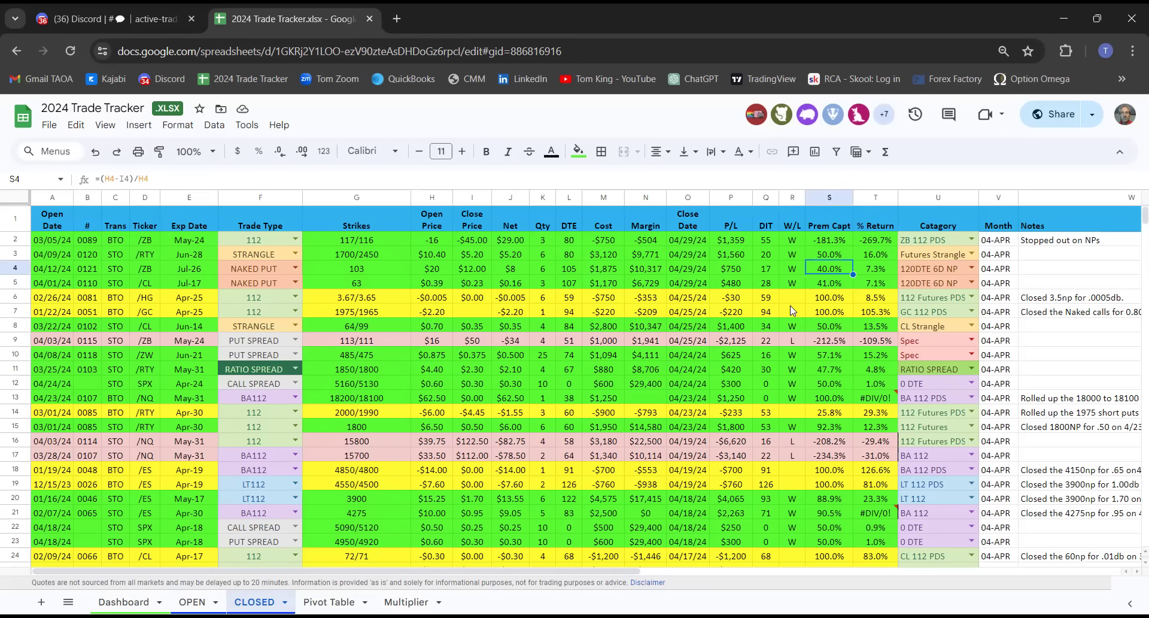
pyautogui.moveTo(733, 269); pyautogui.dragTo(735, 286)
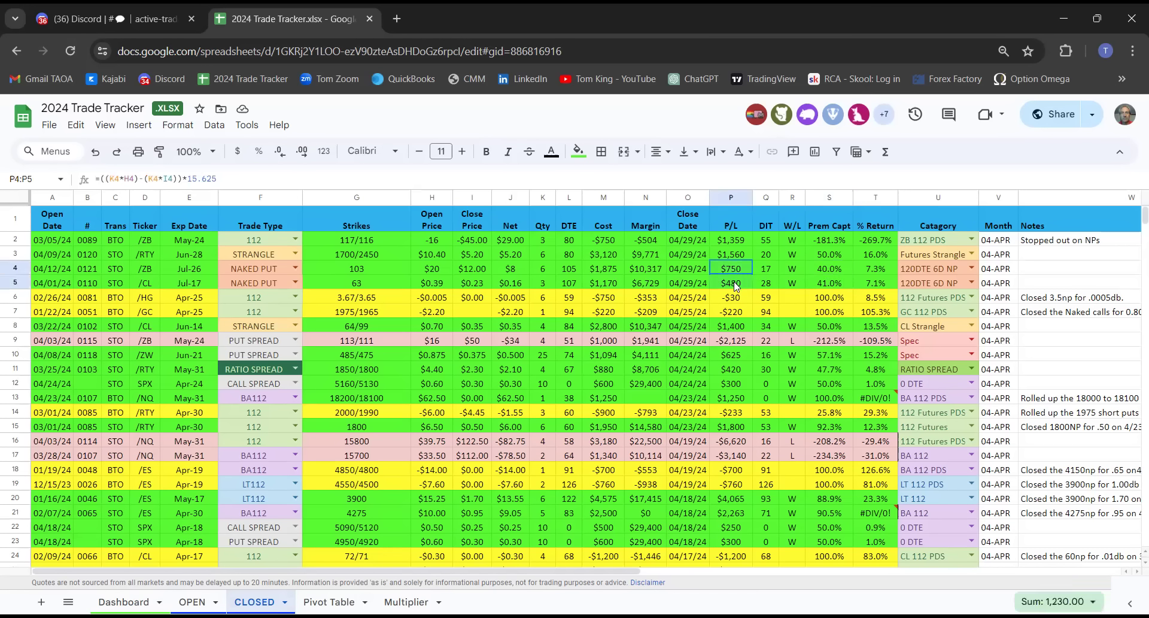
# Check the P/L, days in trade and premium captured on the /RTY strangle closed 04/29/24, and the P/L of the /ZB 112
pyautogui.click(749, 314)
pyautogui.click(738, 251)
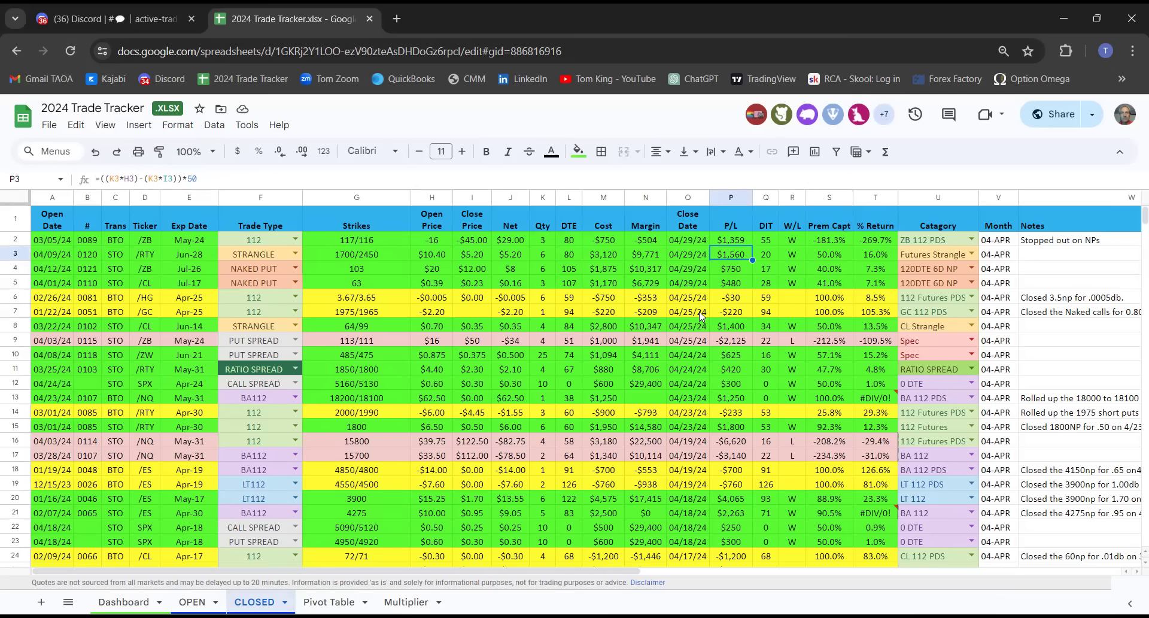
pyautogui.click(769, 257)
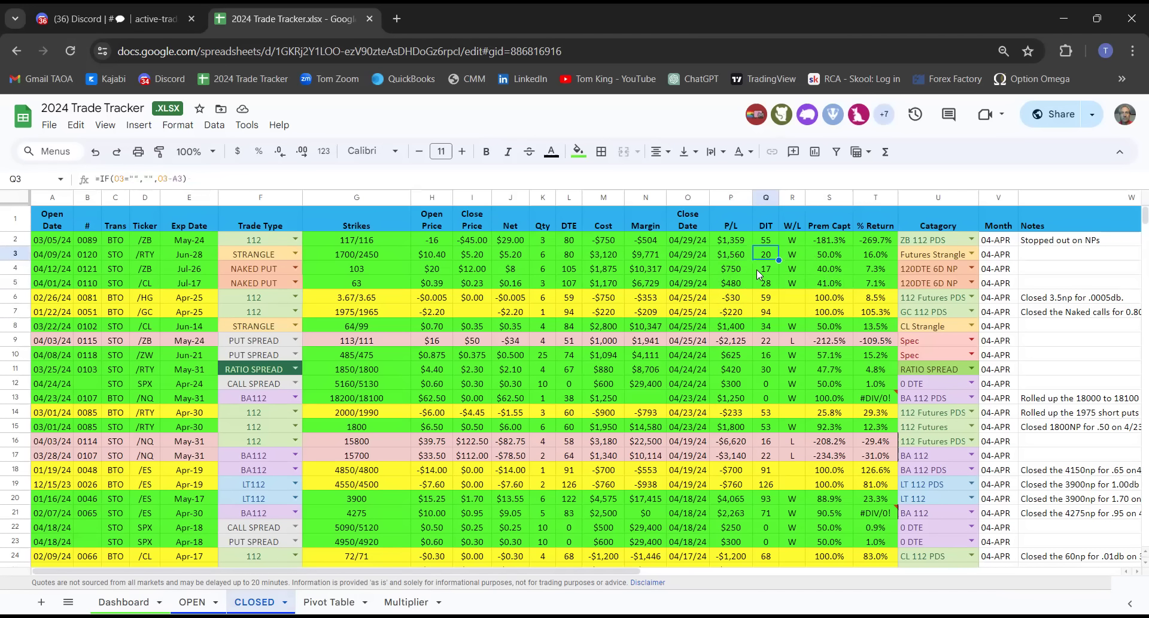
pyautogui.click(827, 257)
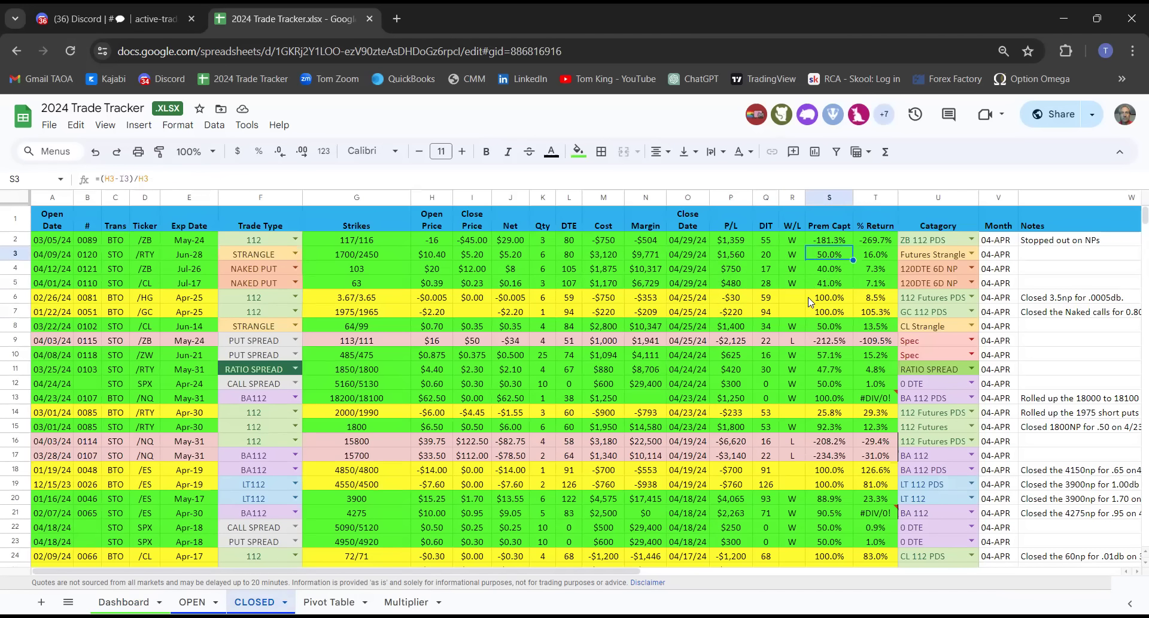
pyautogui.click(726, 242)
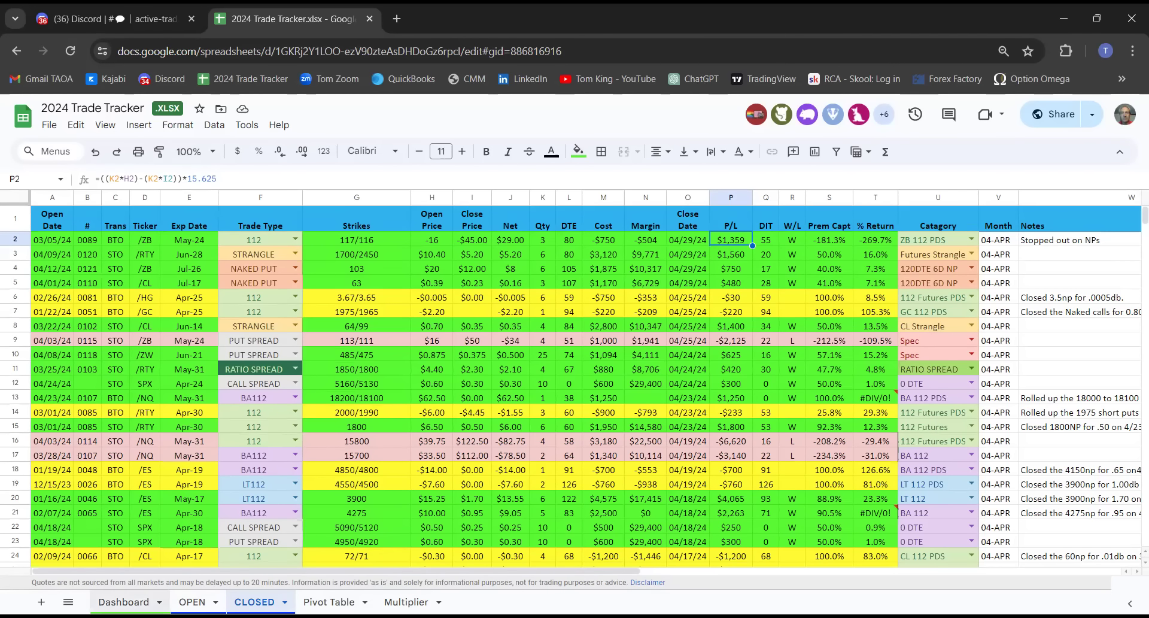
# Open the Dashboard sheet and review the monthly results by strategy, including LT112 for April, and the daily April entries
pyautogui.click(124, 602)
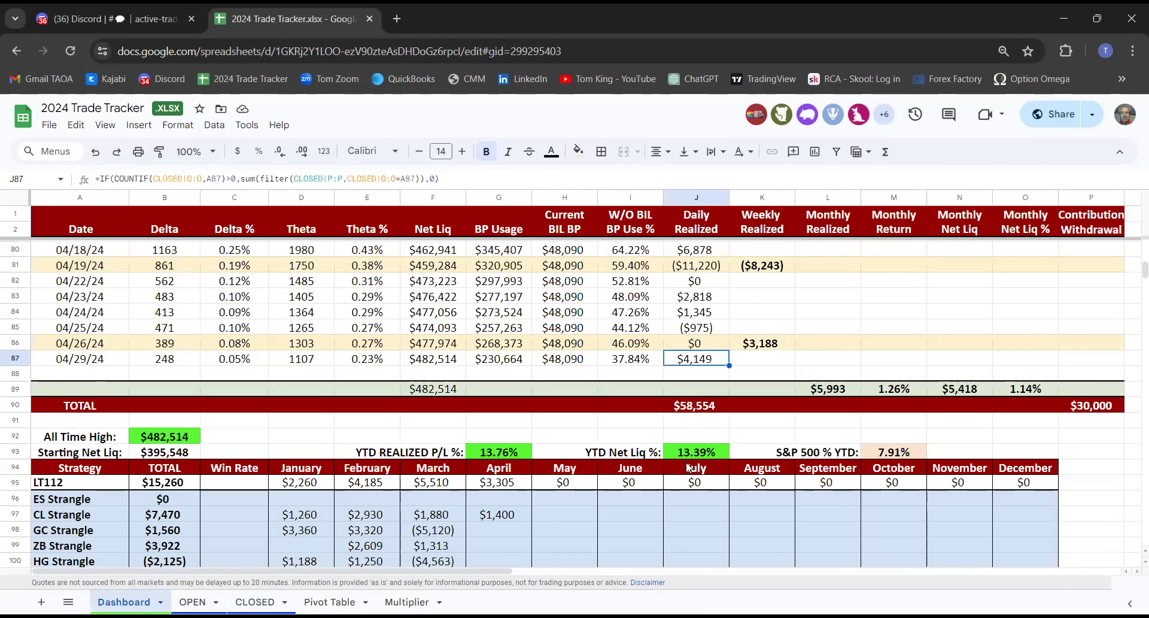
pyautogui.scroll(-5, 559, 429)
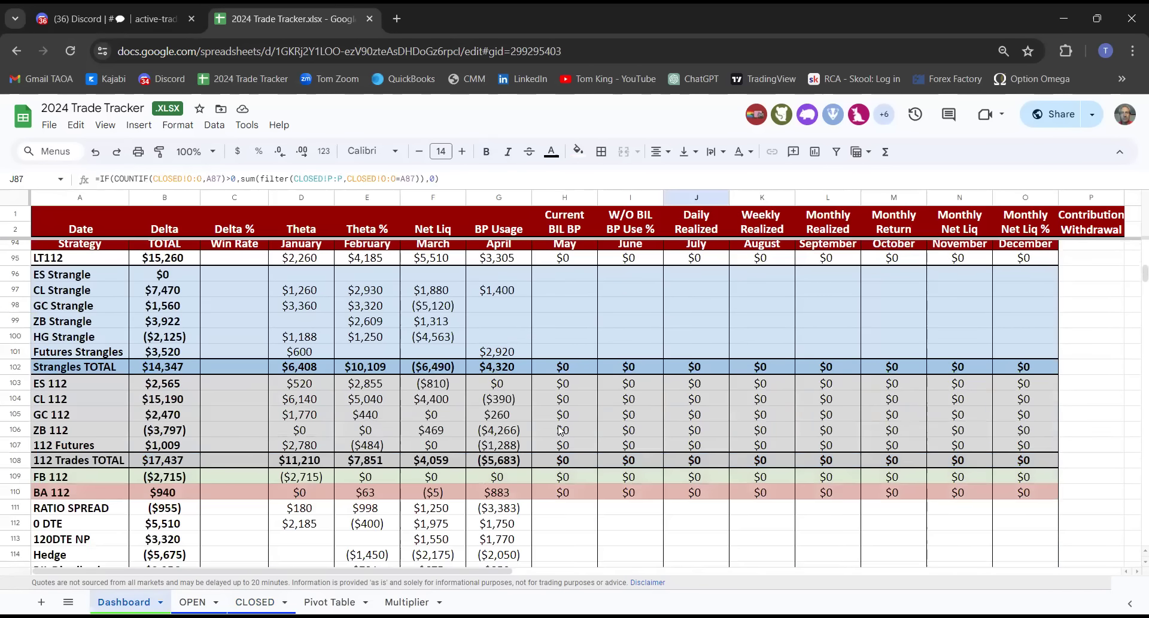
pyautogui.scroll(2, 559, 430)
pyautogui.click(498, 330)
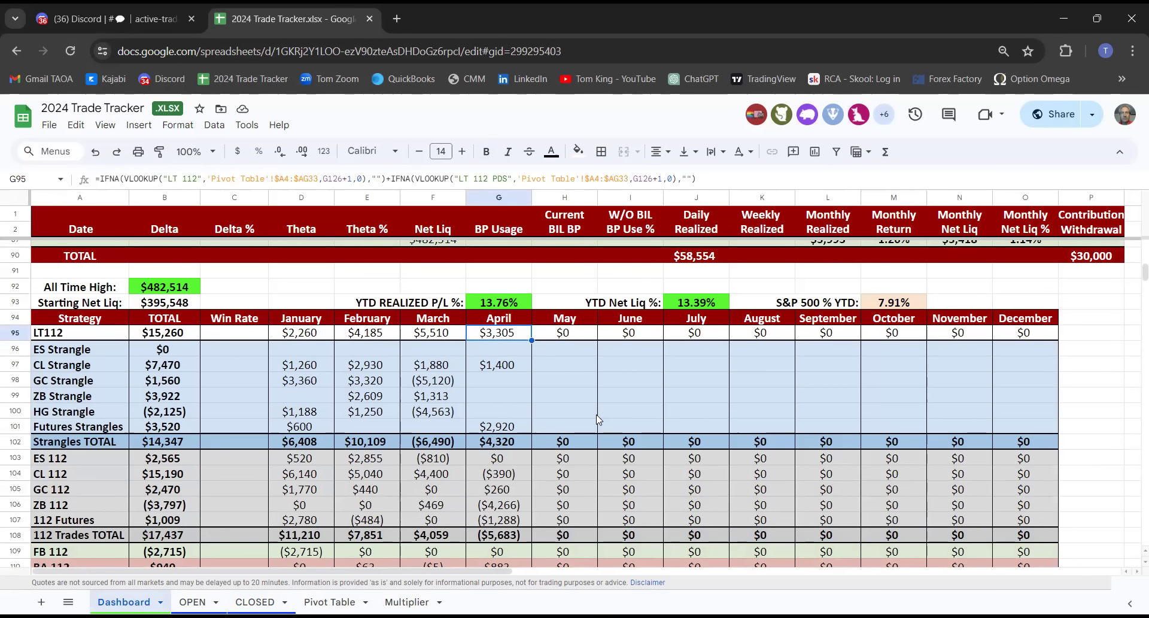
pyautogui.scroll(5, 596, 419)
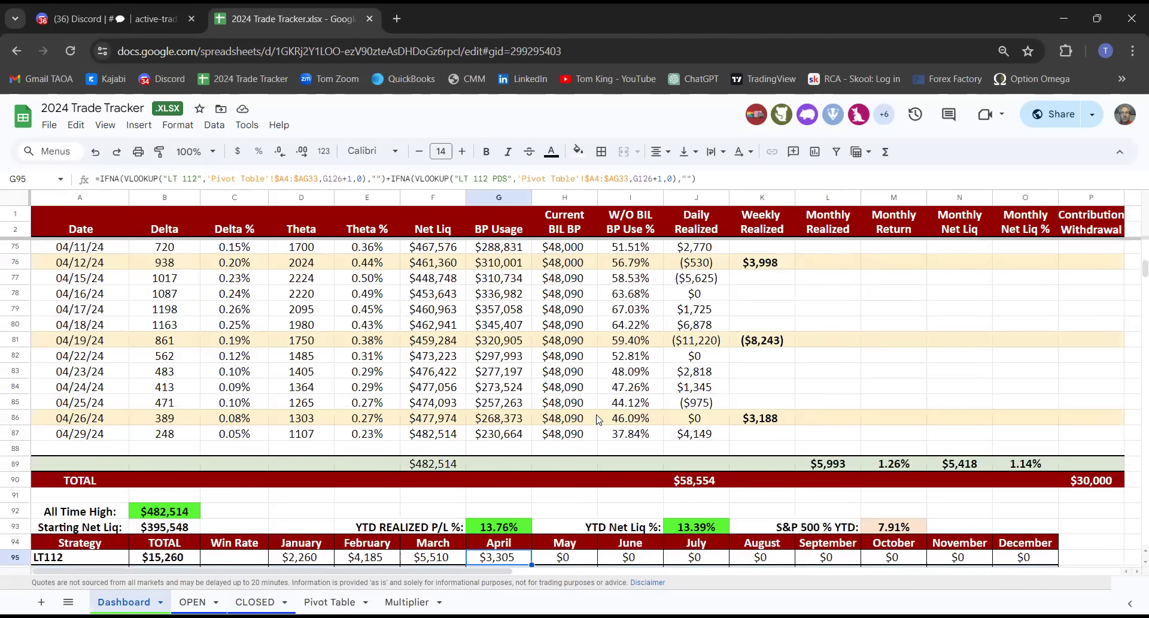
pyautogui.scroll(-4, 597, 419)
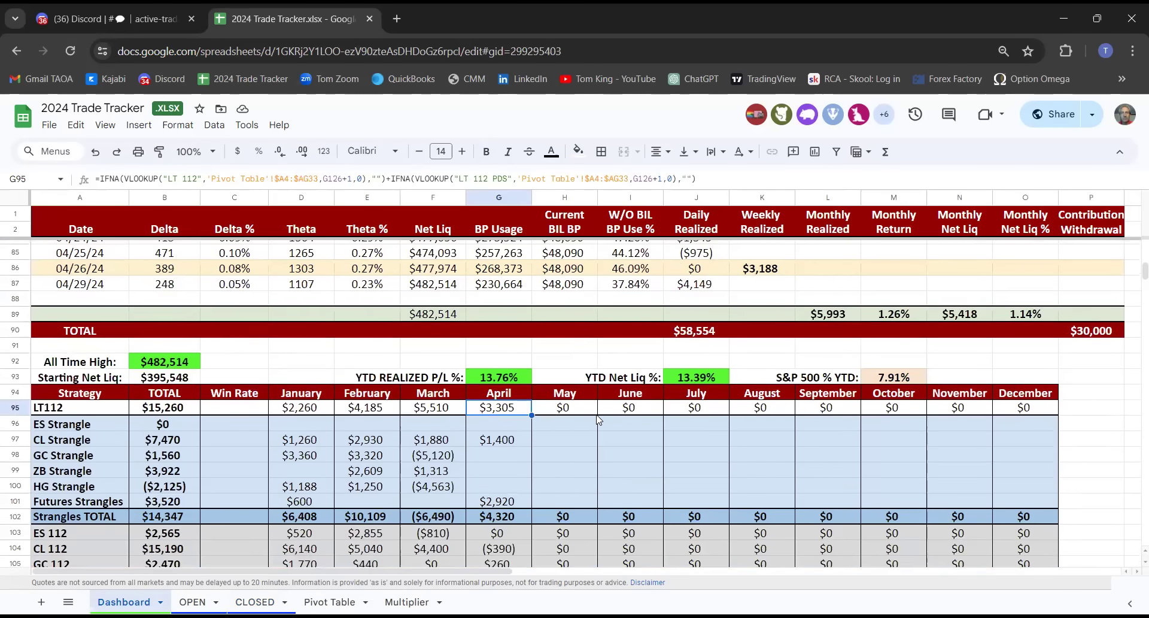
pyautogui.scroll(4, 598, 419)
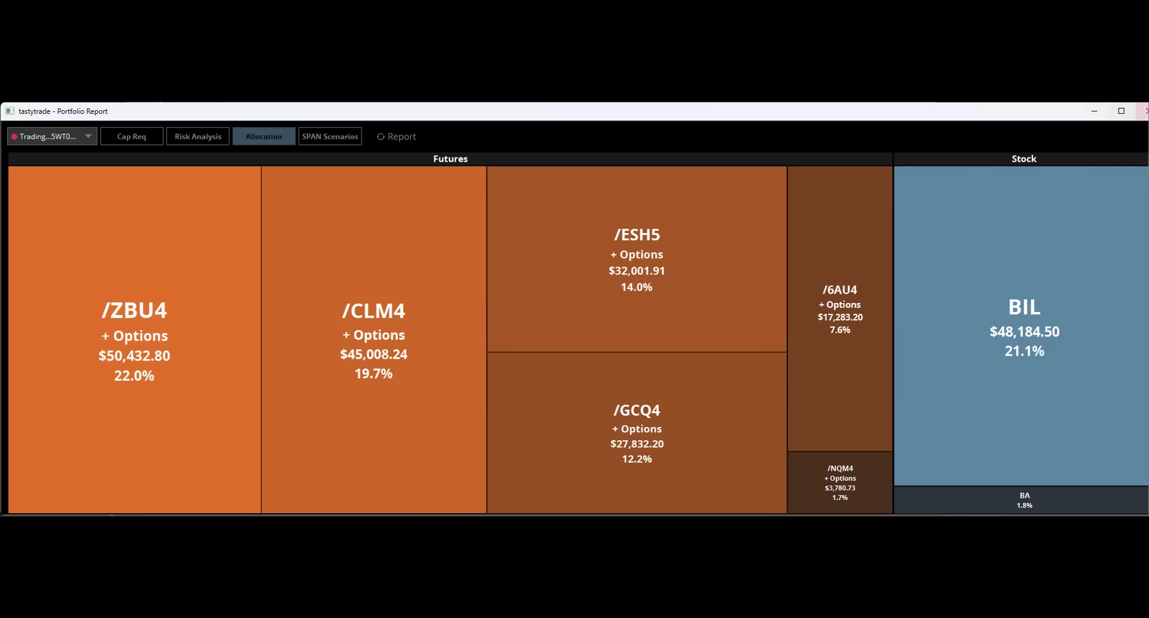
# Close the tastytrade Portfolio Report showing the allocation
pyautogui.click(1143, 111)
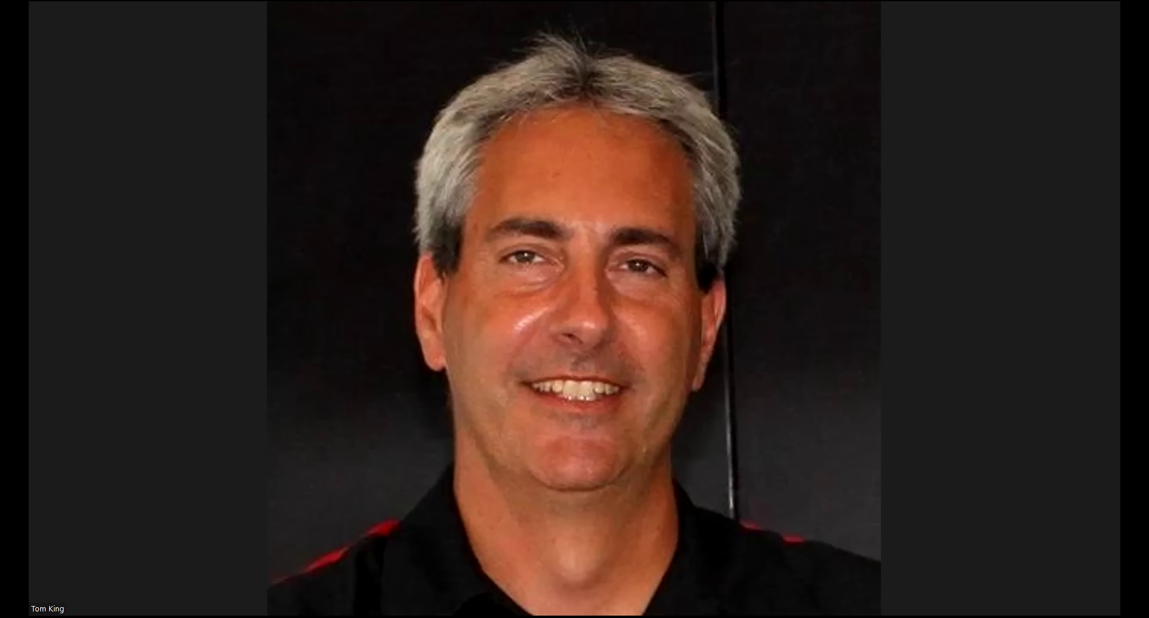